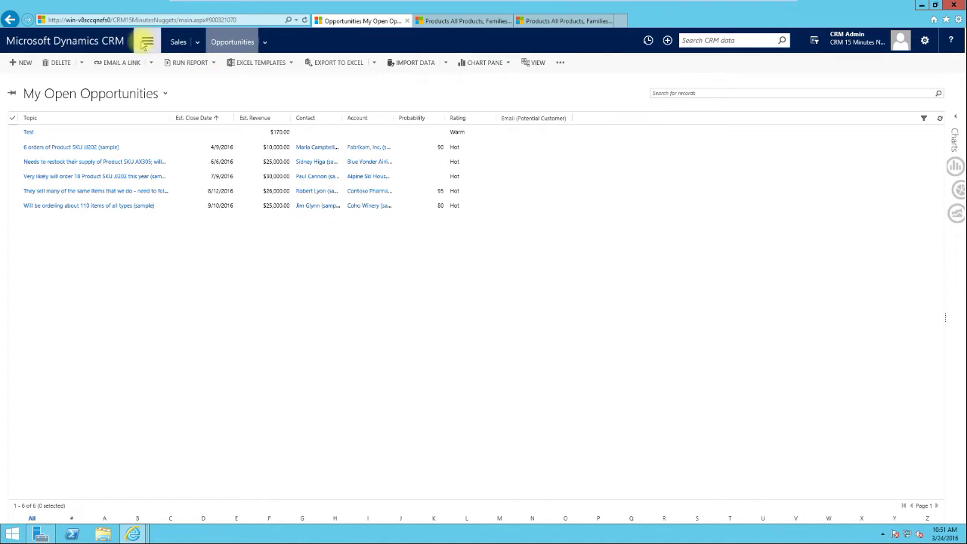
Step: Review the Settings area's options and the Product Catalog overview, checking the Sales product list alongside it
{"action": "left_click", "coordinate": [145, 43]}
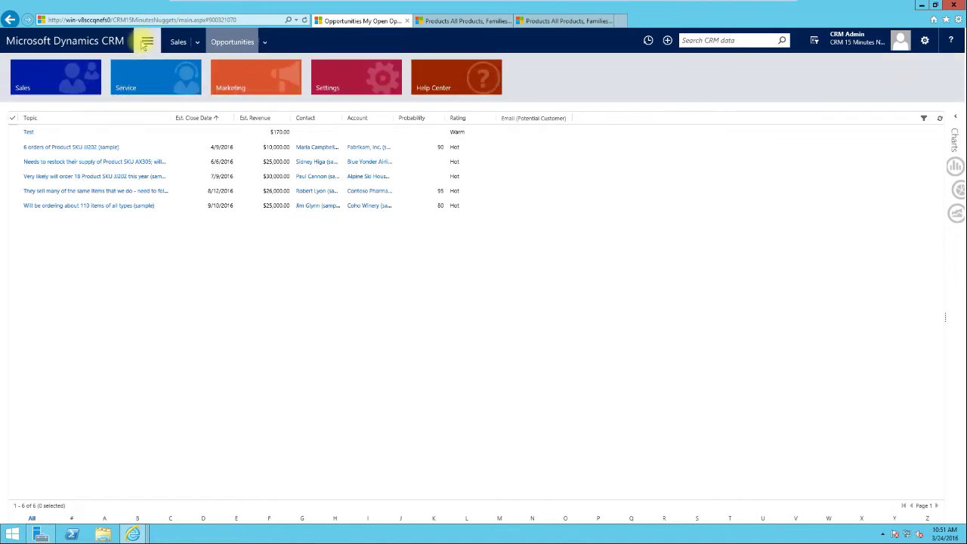
{"action": "left_click", "coordinate": [357, 84]}
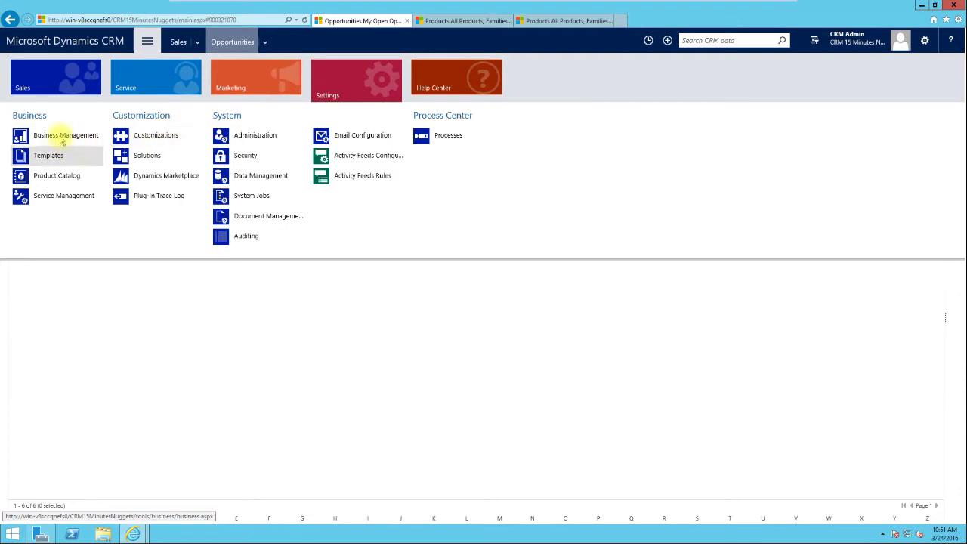
{"action": "key", "text": "Num_Lock"}
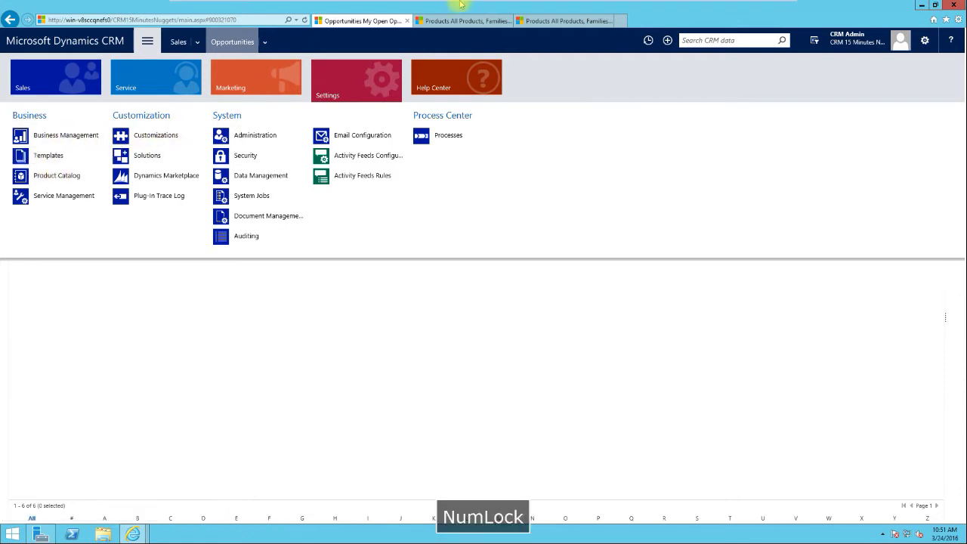
{"action": "left_click", "coordinate": [542, 20]}
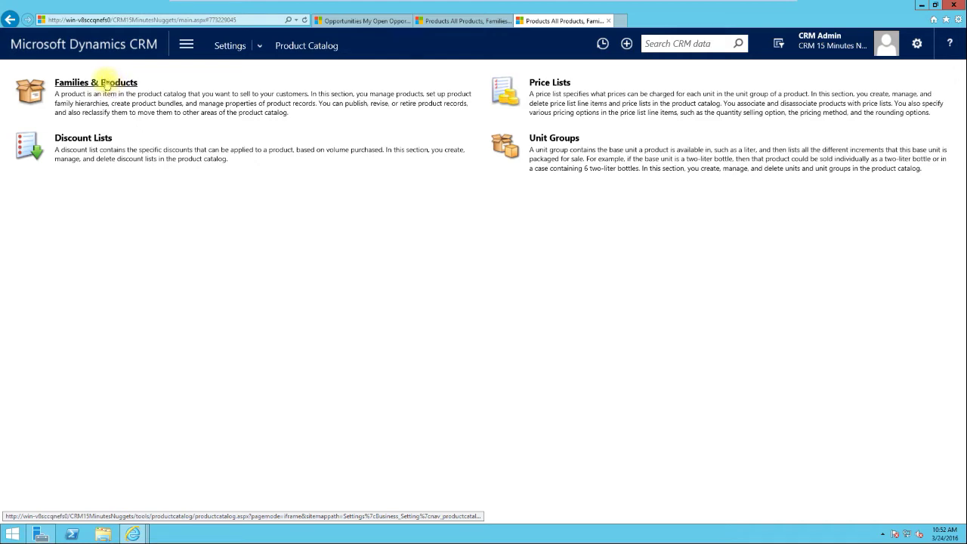
{"action": "left_click", "coordinate": [435, 20]}
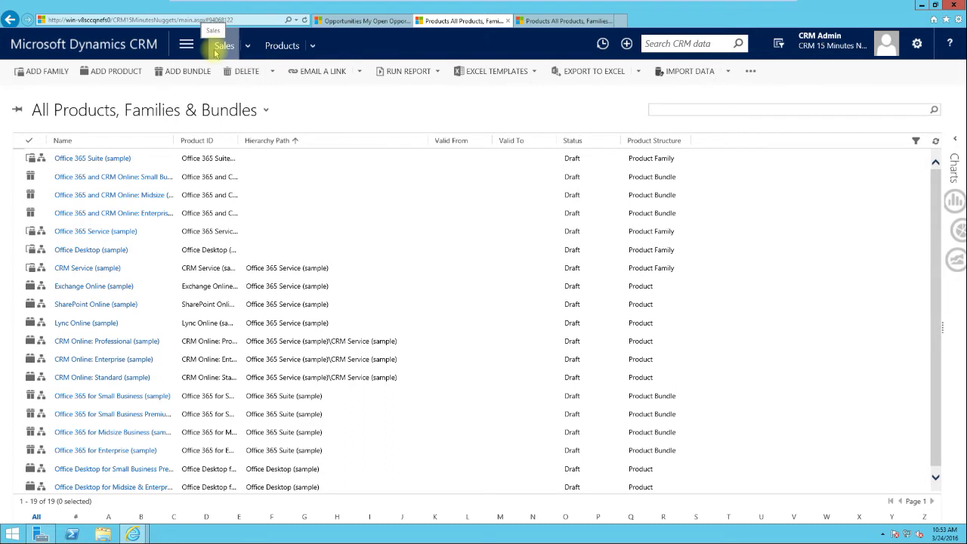
{"action": "left_click", "coordinate": [551, 21]}
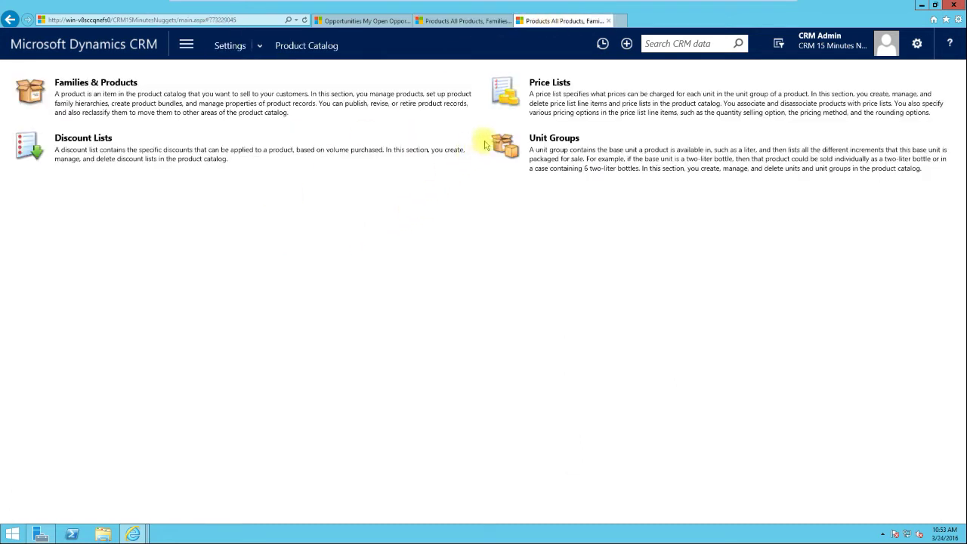
Step: Look at the active price lists with the new price list form, and the unit groups in the product catalog
{"action": "left_click", "coordinate": [553, 85]}
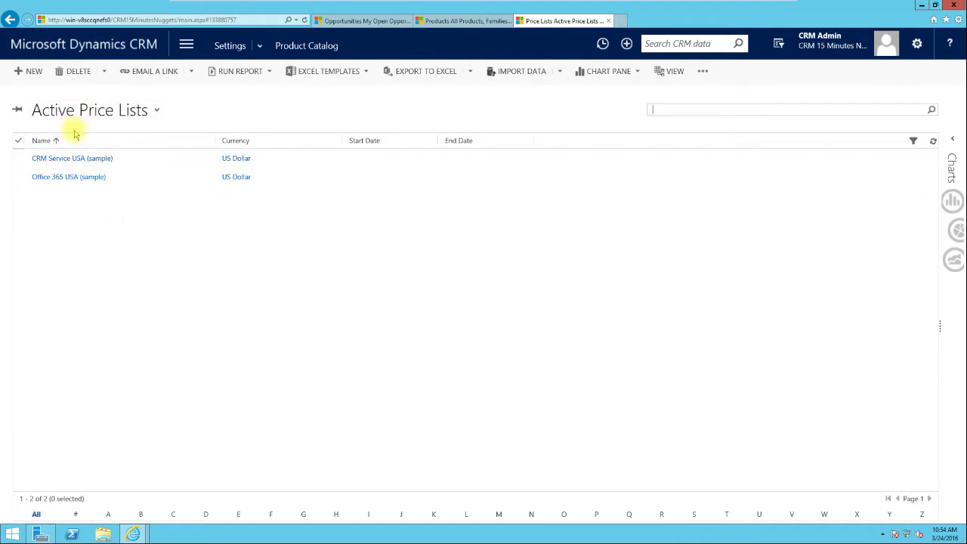
{"action": "left_click", "coordinate": [19, 73]}
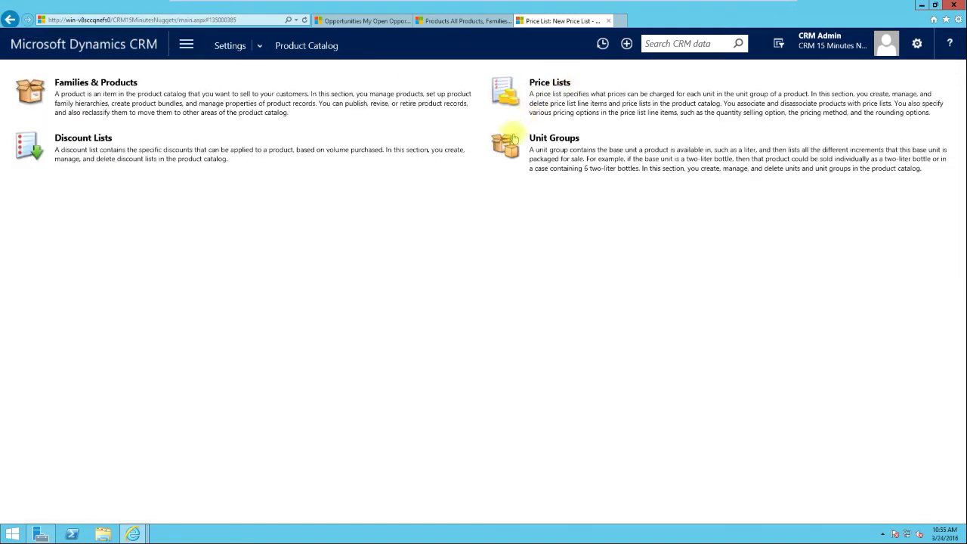
{"action": "left_click", "coordinate": [553, 143]}
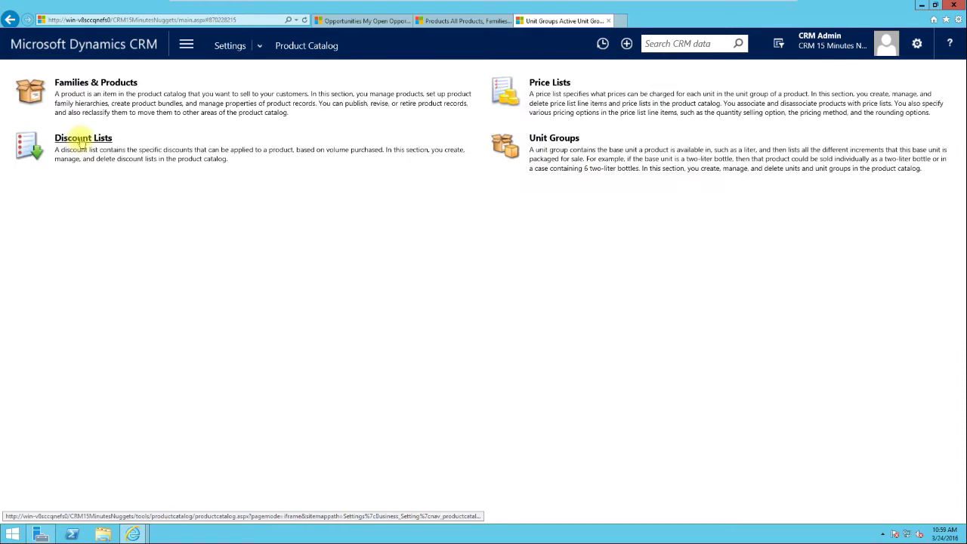
Step: Create a discount list named Sample Discount with the type Percentage in the product catalog
{"action": "left_click", "coordinate": [82, 142]}
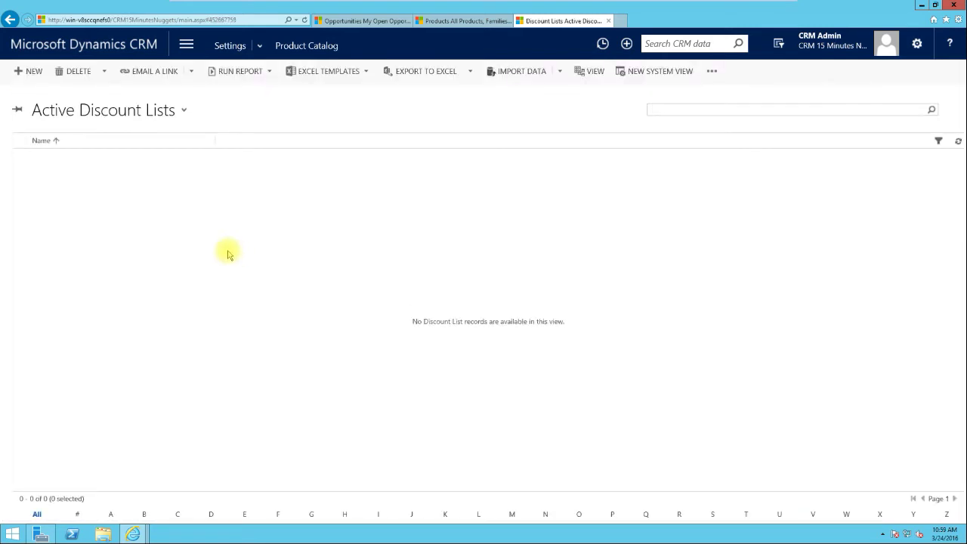
{"action": "left_click", "coordinate": [183, 112]}
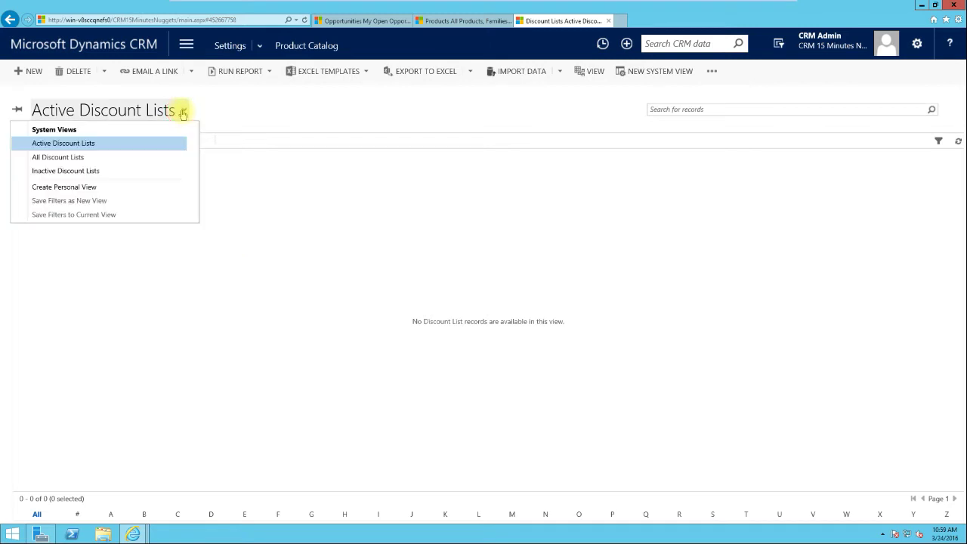
{"action": "left_click", "coordinate": [32, 71]}
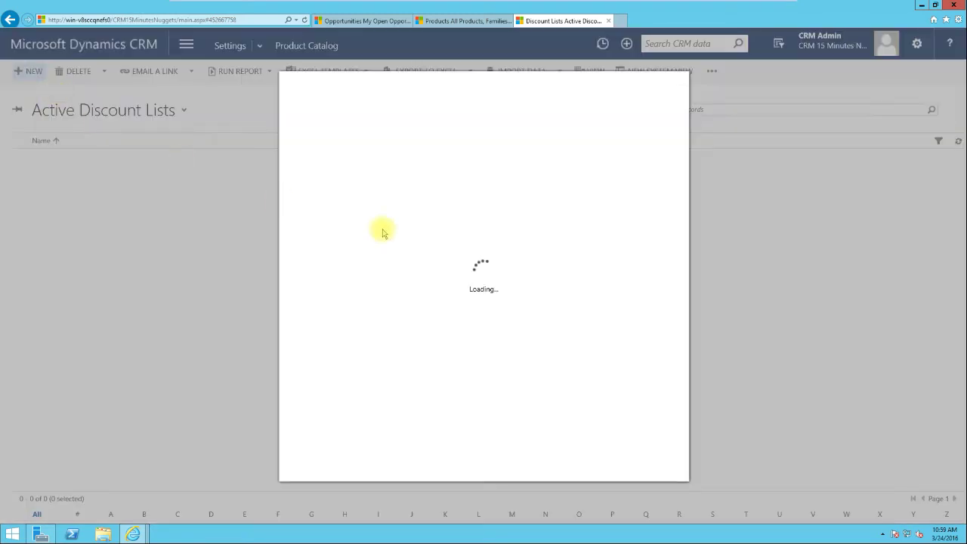
{"action": "left_click", "coordinate": [461, 153]}
{"action": "type", "text": "Sample Discount"}
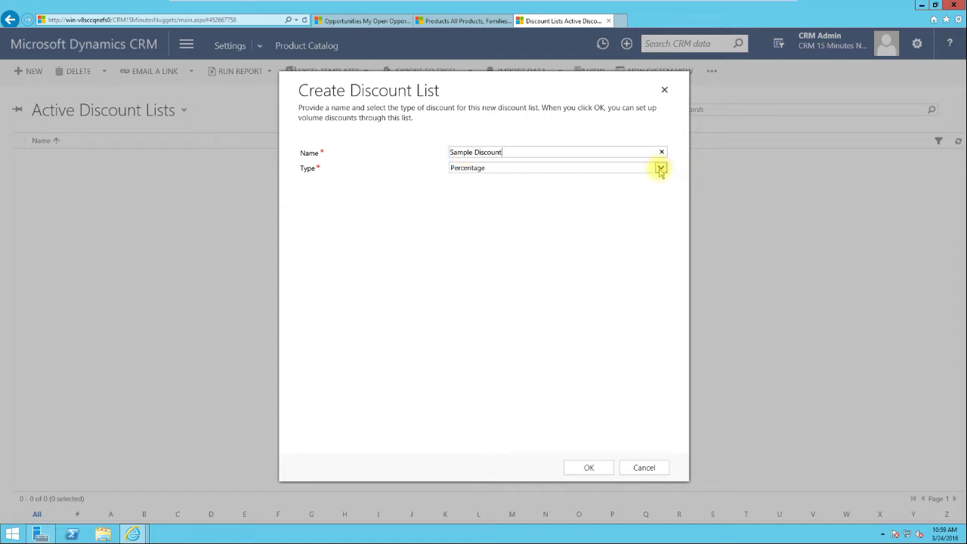
{"action": "left_click", "coordinate": [661, 169]}
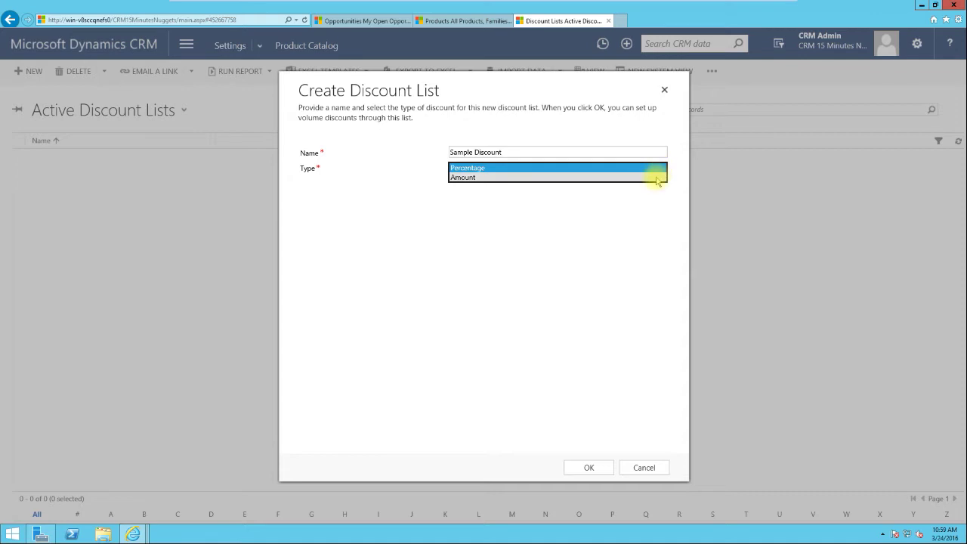
{"action": "left_click", "coordinate": [362, 181]}
{"action": "left_click", "coordinate": [597, 468]}
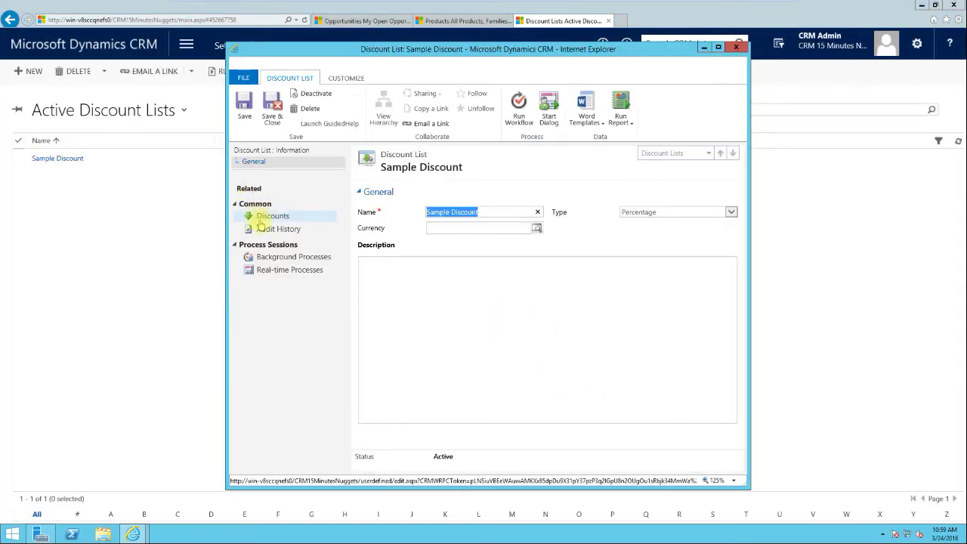
Step: Add a discount to the Sample Discount list with begin quantity 50, end quantity 100 and percentage 5, and save it
{"action": "left_click", "coordinate": [271, 221]}
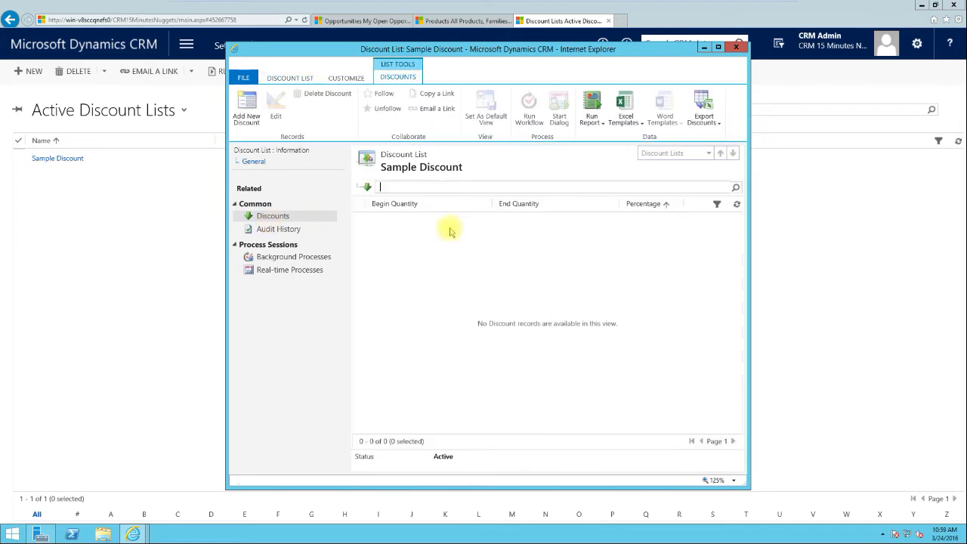
{"action": "left_click", "coordinate": [247, 104]}
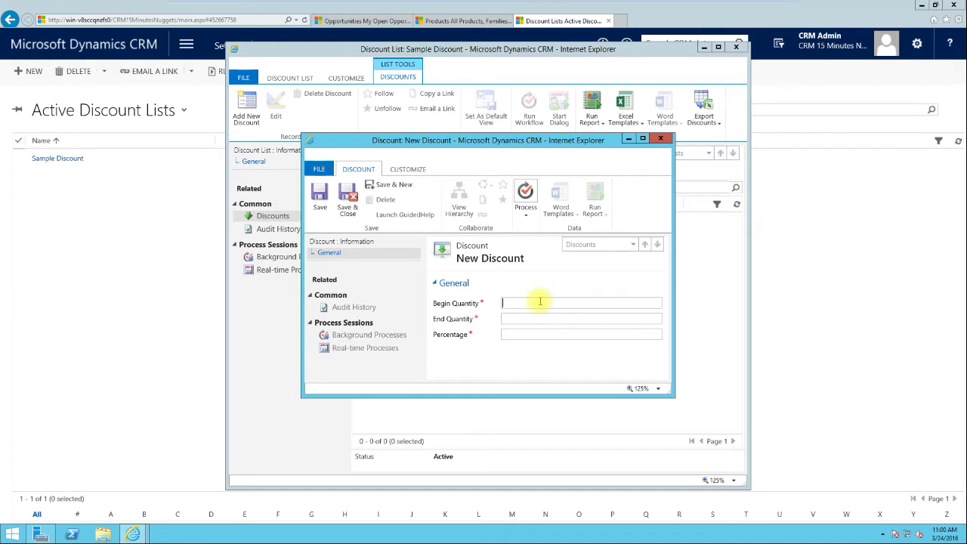
{"action": "type", "text": "50"}
{"action": "left_click", "coordinate": [527, 318]}
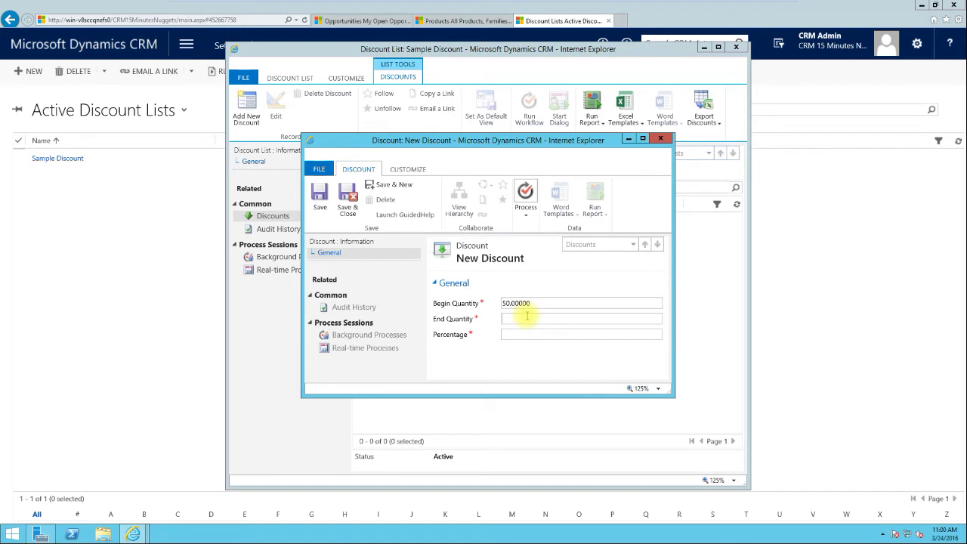
{"action": "type", "text": "100"}
{"action": "left_click", "coordinate": [550, 333]}
{"action": "type", "text": "5"}
{"action": "left_click", "coordinate": [531, 367]}
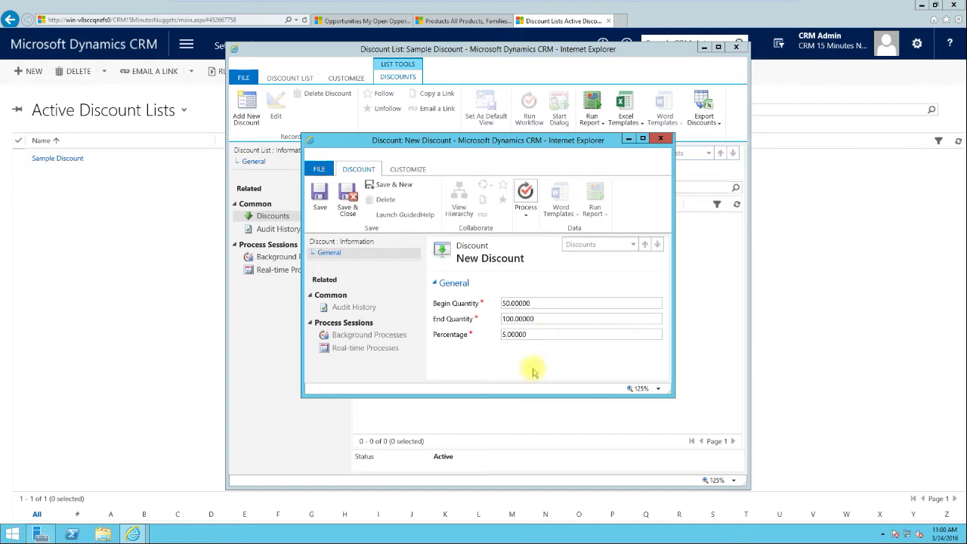
{"action": "left_click", "coordinate": [348, 201]}
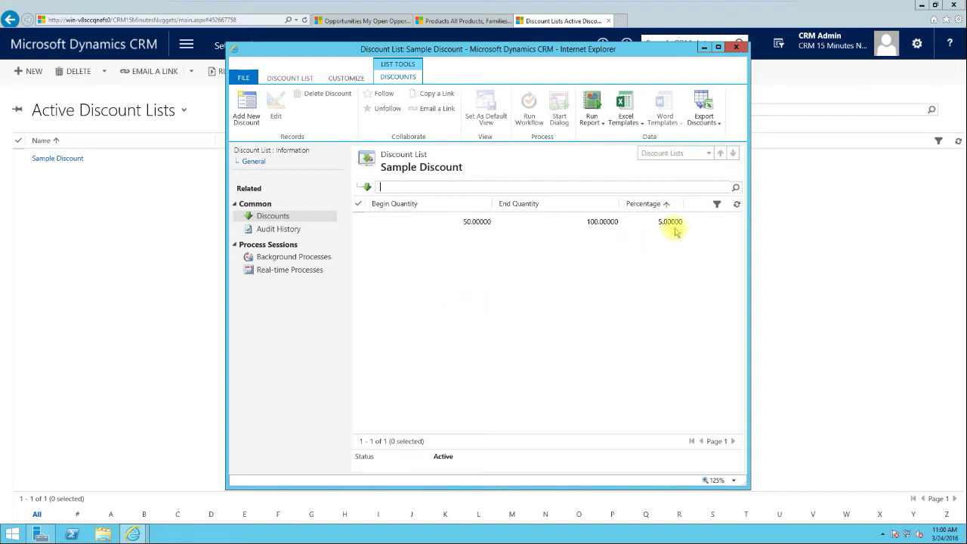
{"action": "left_click", "coordinate": [737, 47]}
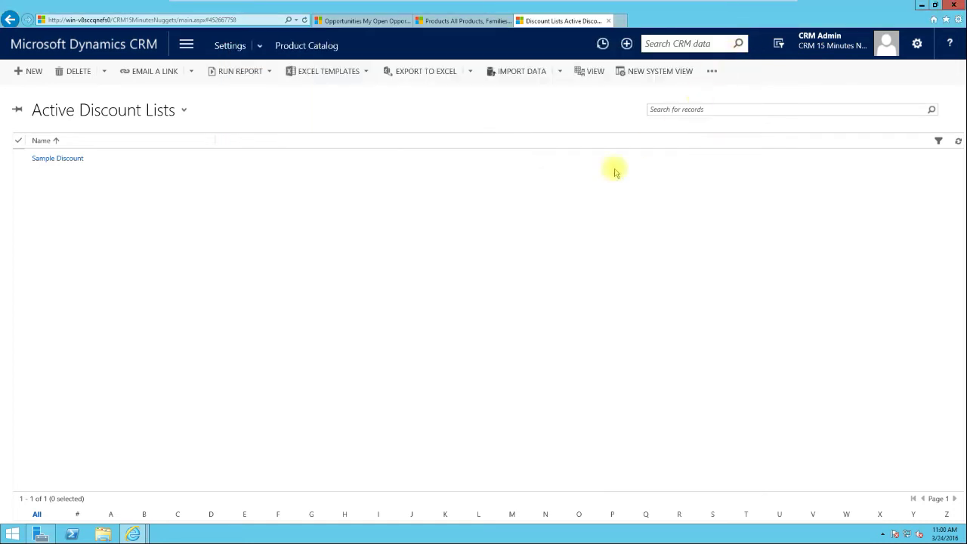
Step: Examine the product families, bundles and products through the Product Catalog's Families & Products and the Sales product list
{"action": "left_click", "coordinate": [299, 49]}
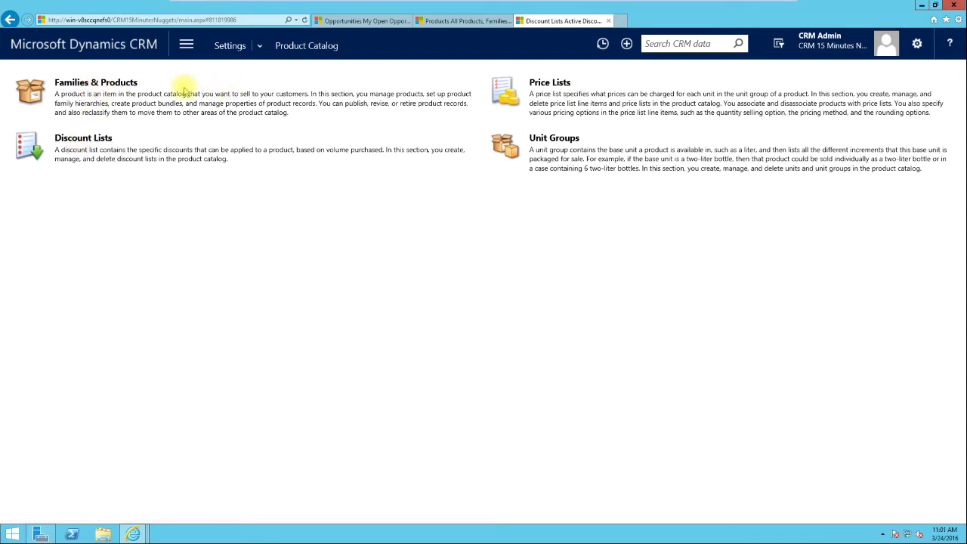
{"action": "left_click", "coordinate": [126, 85]}
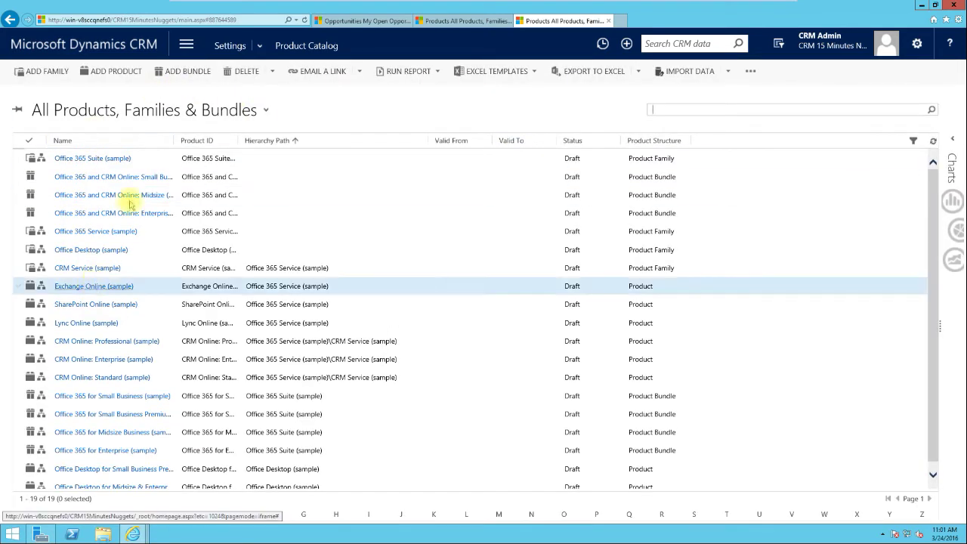
{"action": "left_click", "coordinate": [469, 21]}
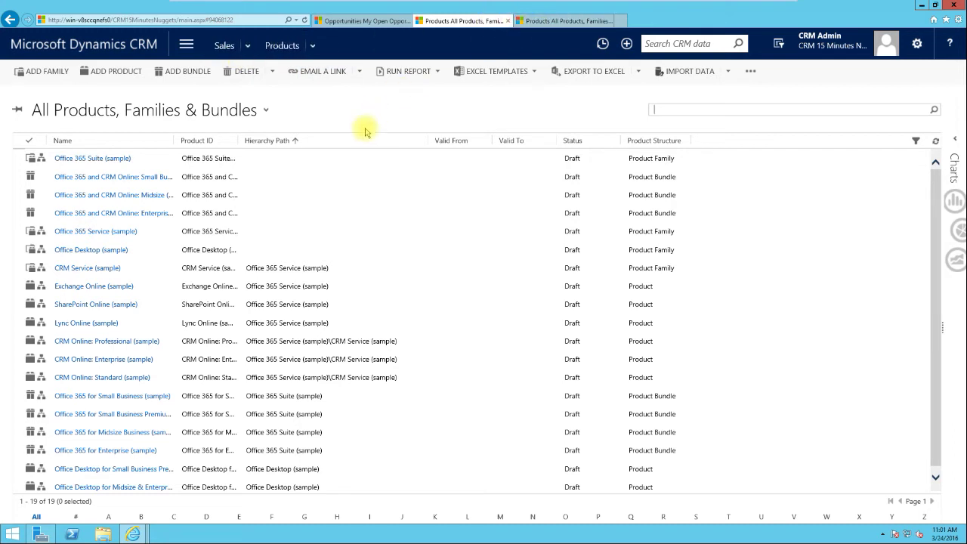
{"action": "scroll", "coordinate": [141, 208], "scroll_direction": "down", "scroll_amount": 1}
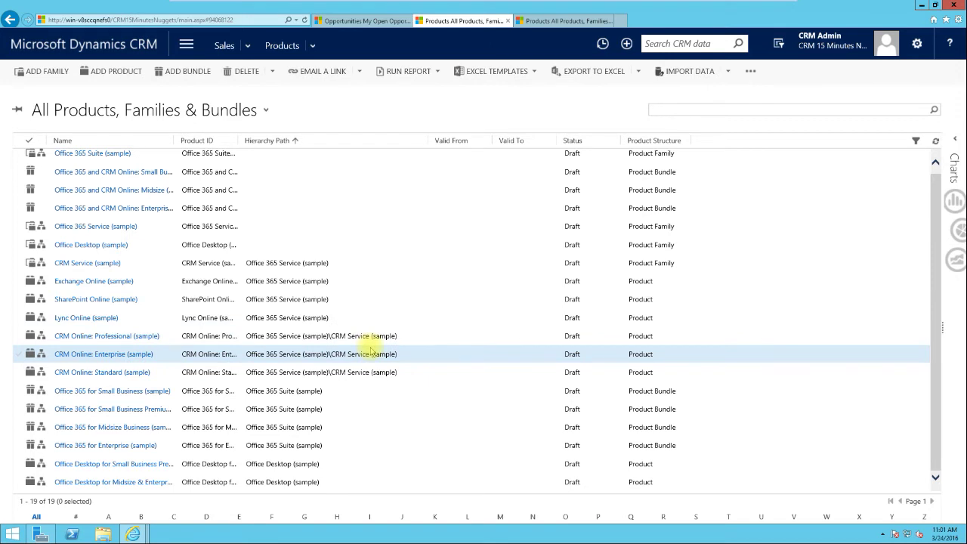
{"action": "scroll", "coordinate": [370, 352], "scroll_direction": "up", "scroll_amount": 1}
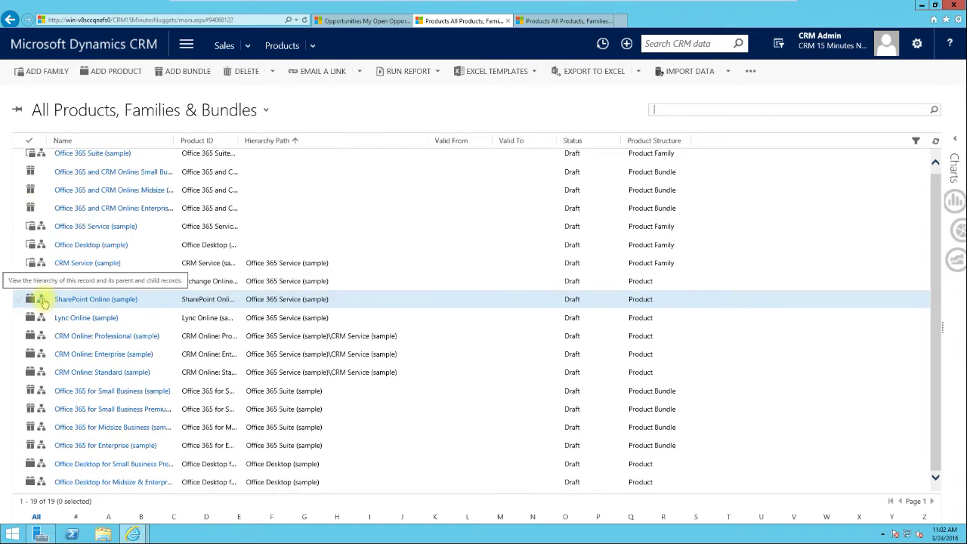
Step: Show the hierarchy of SharePoint Online (sample) and inspect its full product record, closing the record when done
{"action": "left_click", "coordinate": [96, 287]}
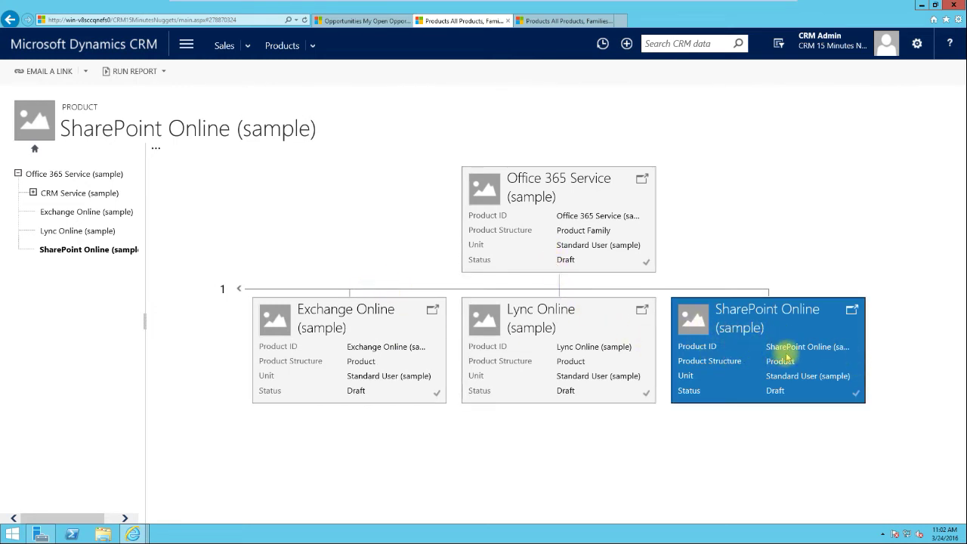
{"action": "left_click", "coordinate": [853, 313]}
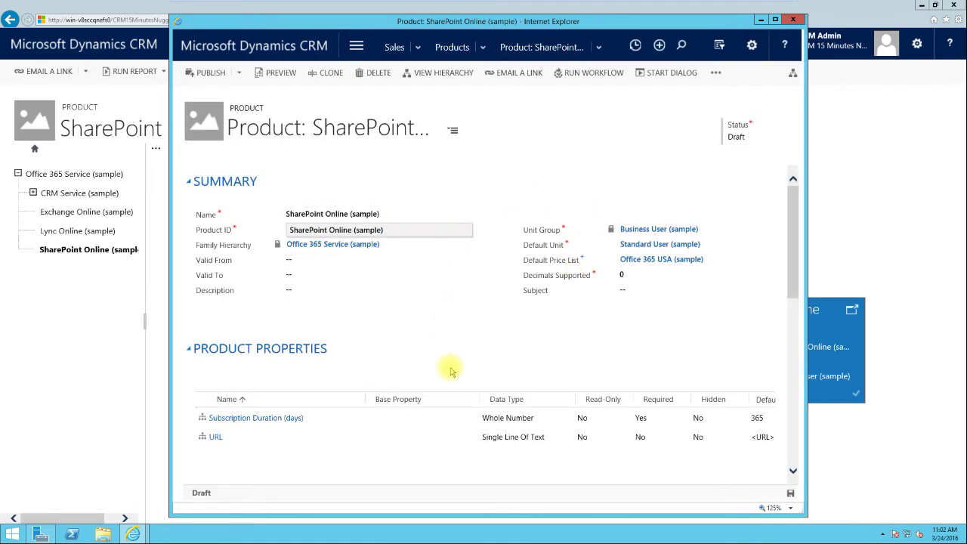
{"action": "left_click", "coordinate": [776, 21]}
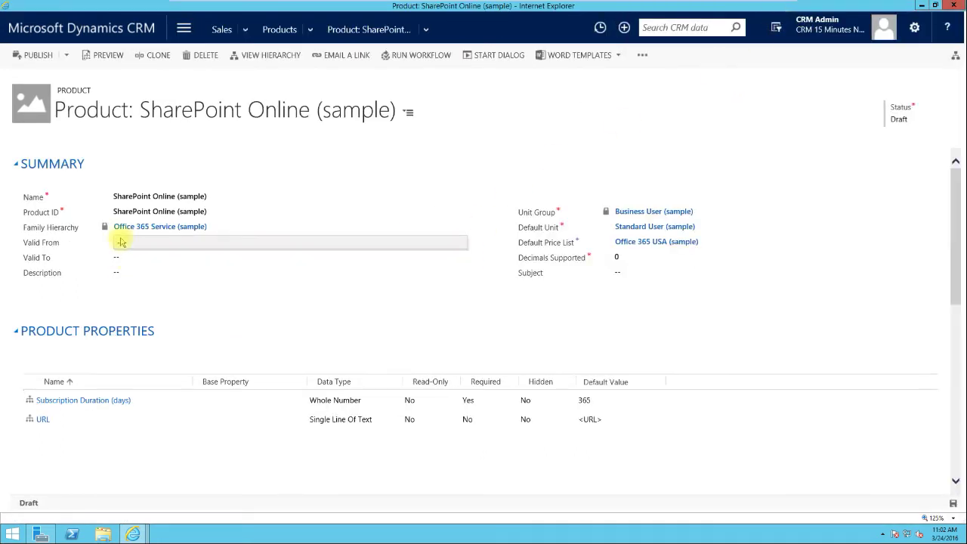
{"action": "mouse_move", "coordinate": [38, 229]}
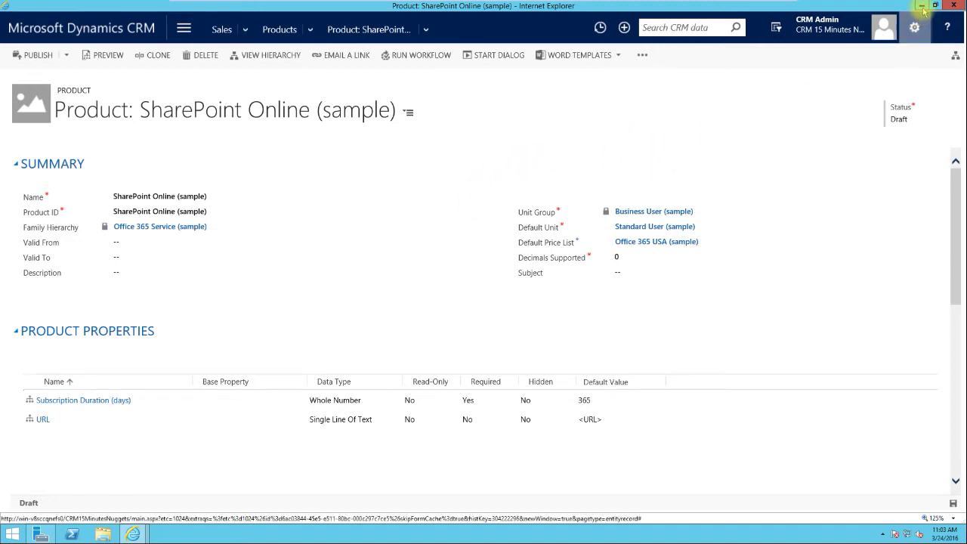
{"action": "left_click", "coordinate": [954, 5]}
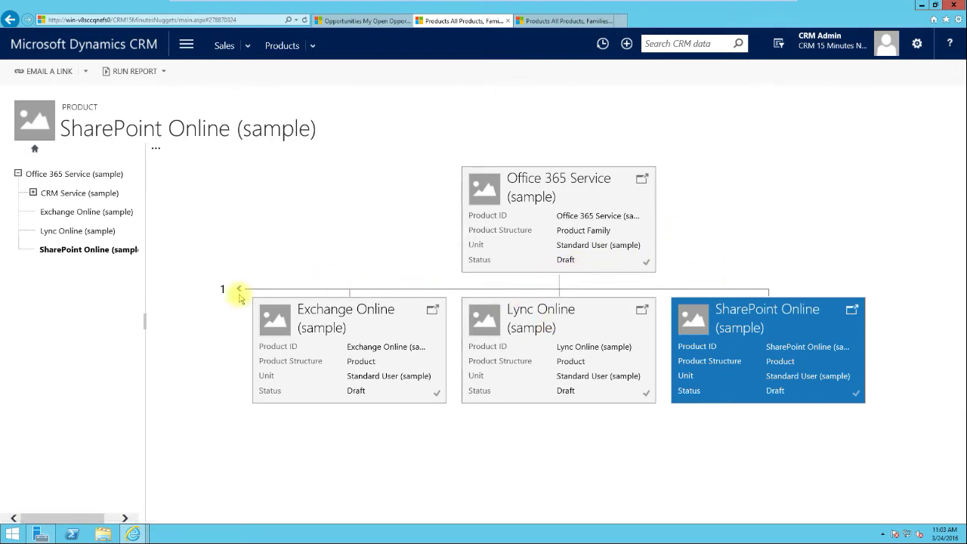
Step: Browse the sibling products under Office 365 Service (sample) in the hierarchy and expand the CRM Service (sample) family
{"action": "left_click", "coordinate": [239, 291]}
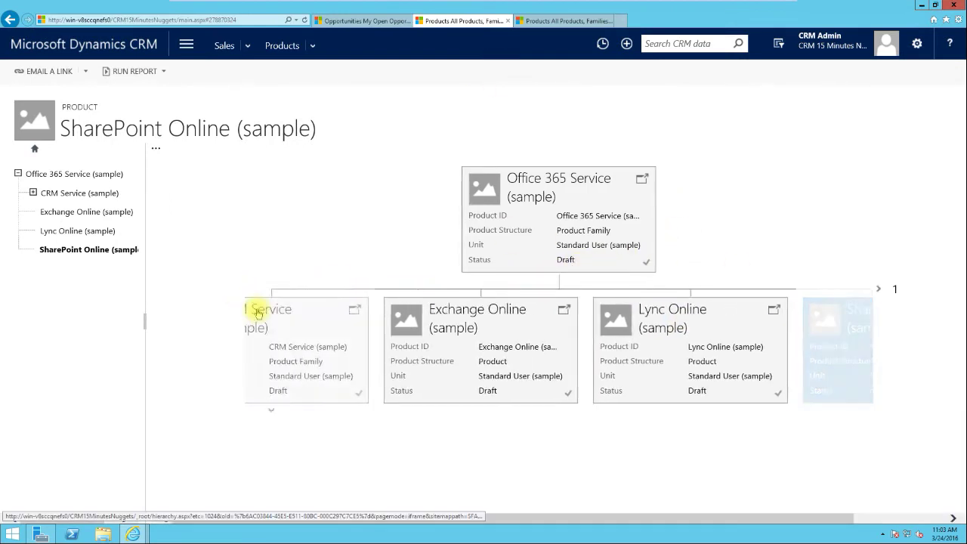
{"action": "left_click", "coordinate": [878, 289]}
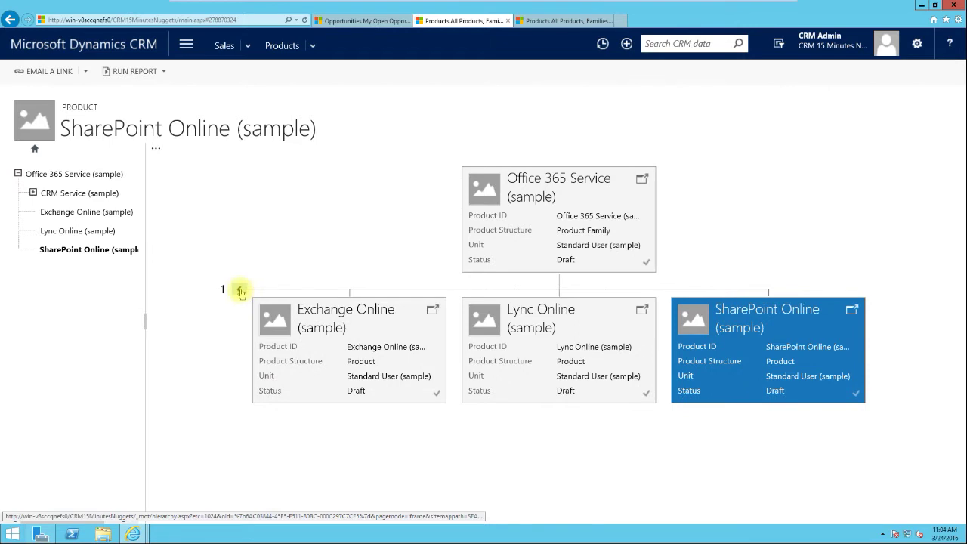
{"action": "left_click", "coordinate": [240, 289]}
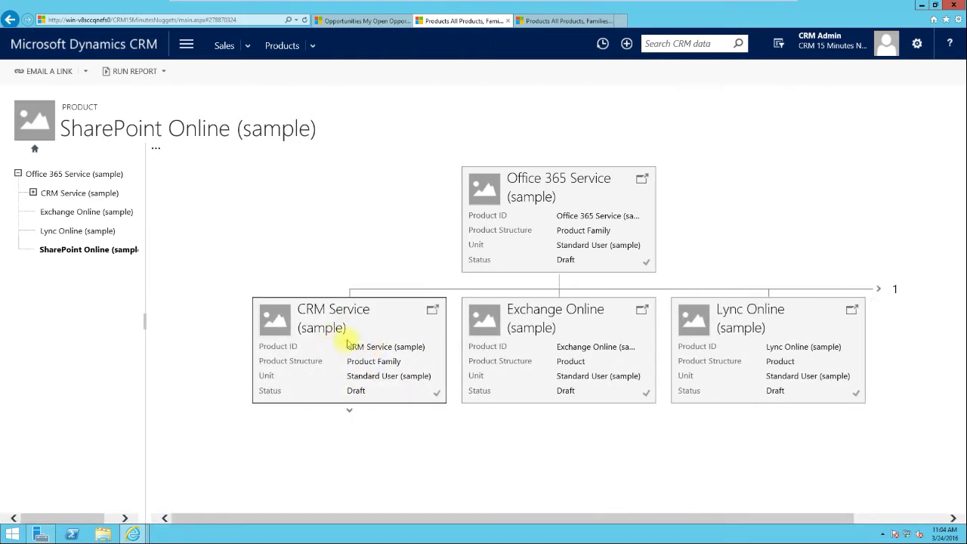
{"action": "left_click", "coordinate": [350, 412]}
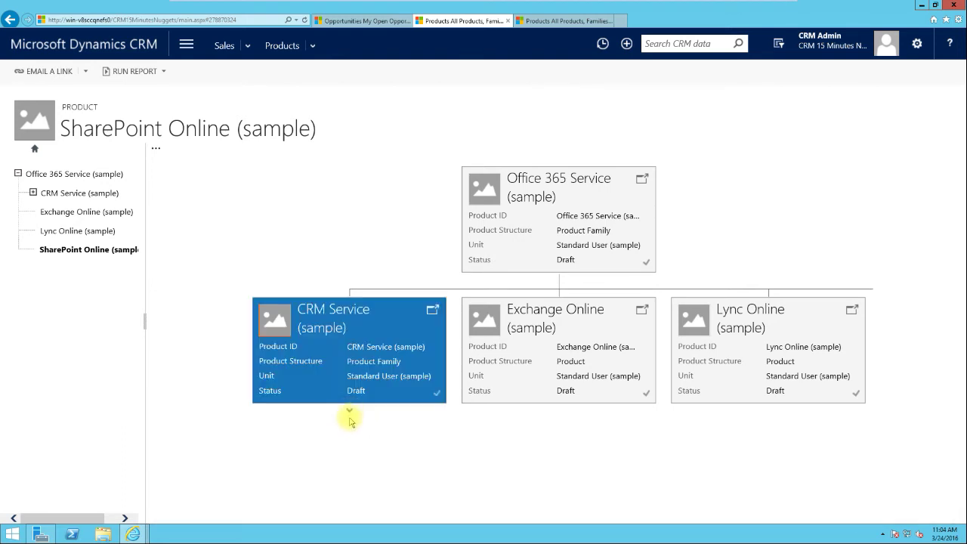
Step: Review the products under CRM Service (sample), return to the products list and inspect the Office 365 Suite (sample) product family record
{"action": "scroll", "coordinate": [424, 419], "scroll_direction": "down", "scroll_amount": 1}
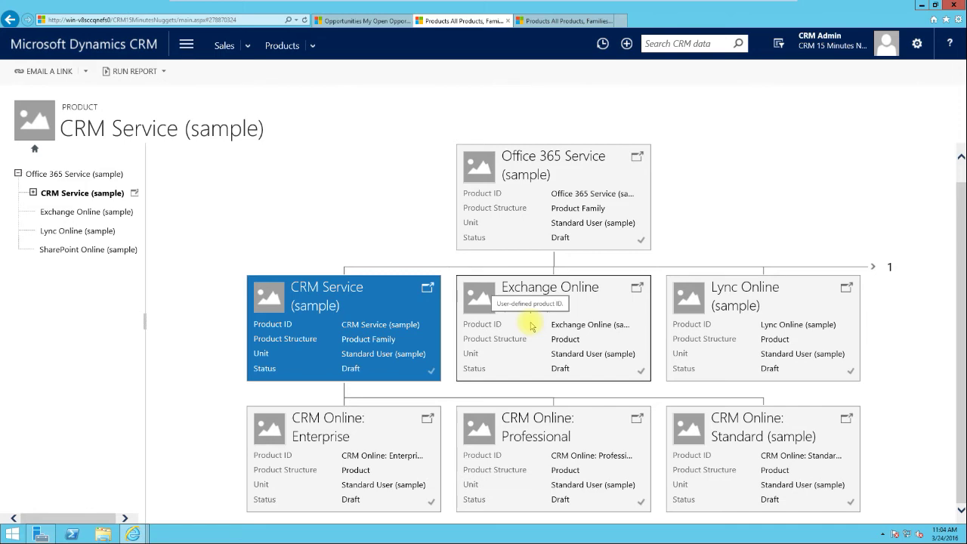
{"action": "left_click", "coordinate": [283, 47]}
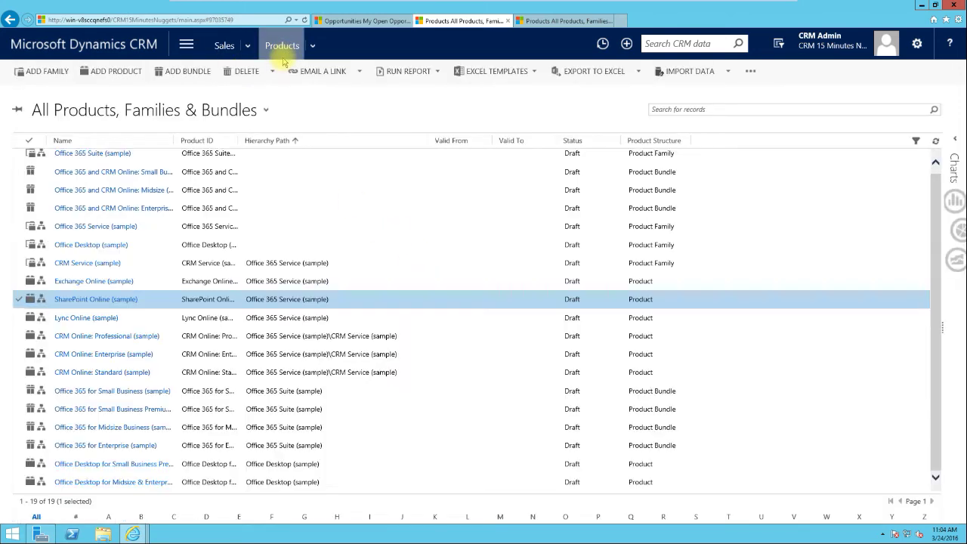
{"action": "left_click", "coordinate": [65, 306]}
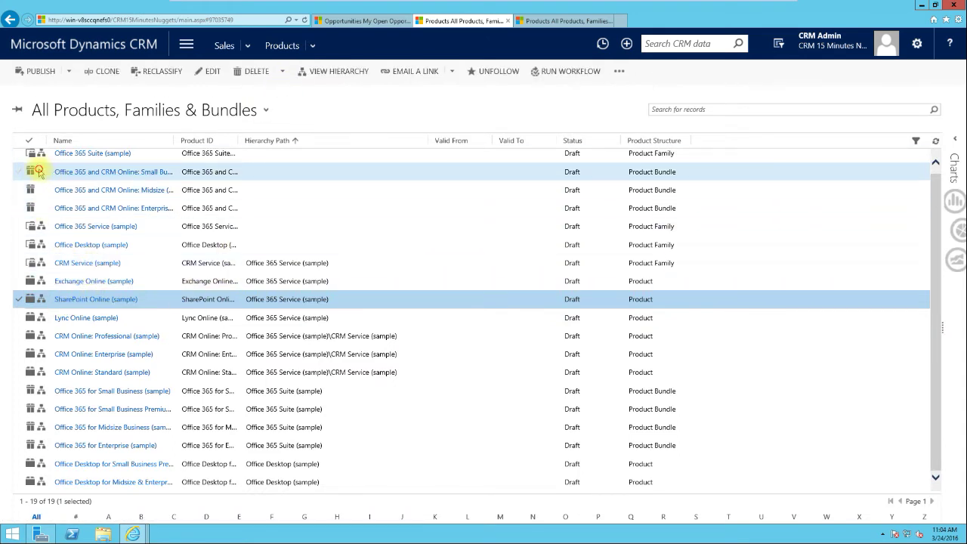
{"action": "left_click", "coordinate": [66, 174]}
{"action": "left_click", "coordinate": [68, 174]}
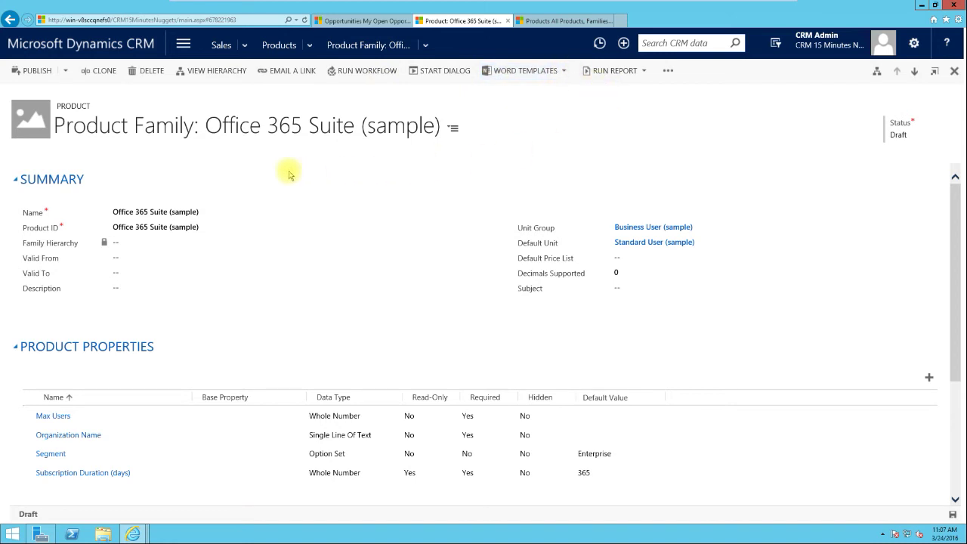
{"action": "left_click", "coordinate": [669, 71]}
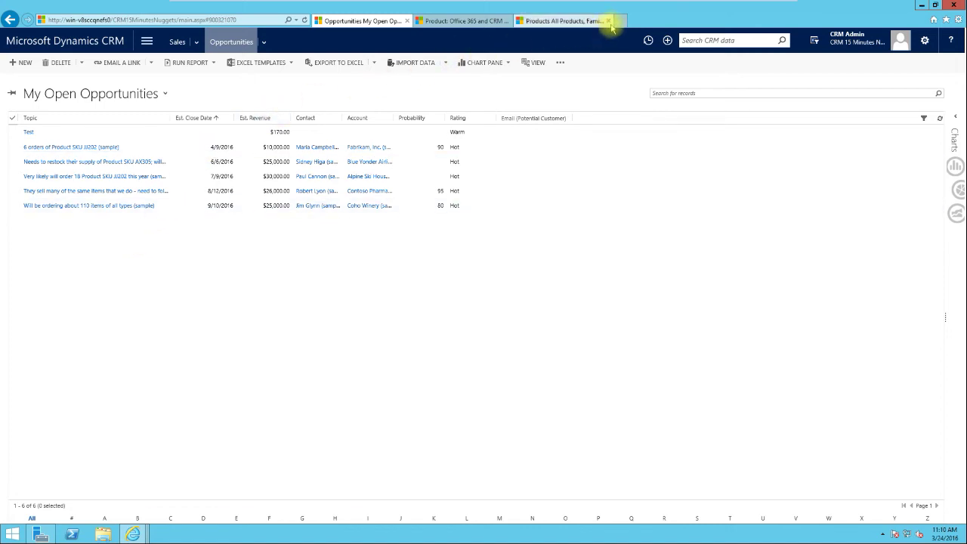
Step: Go from the bundle record to the Sales quotes list and start a new quote
{"action": "left_click", "coordinate": [446, 21]}
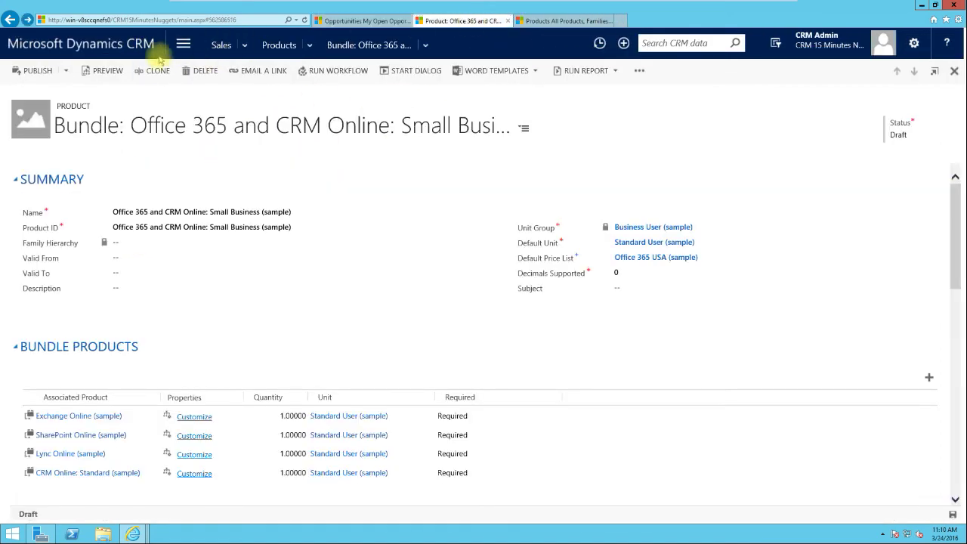
{"action": "left_click", "coordinate": [182, 47]}
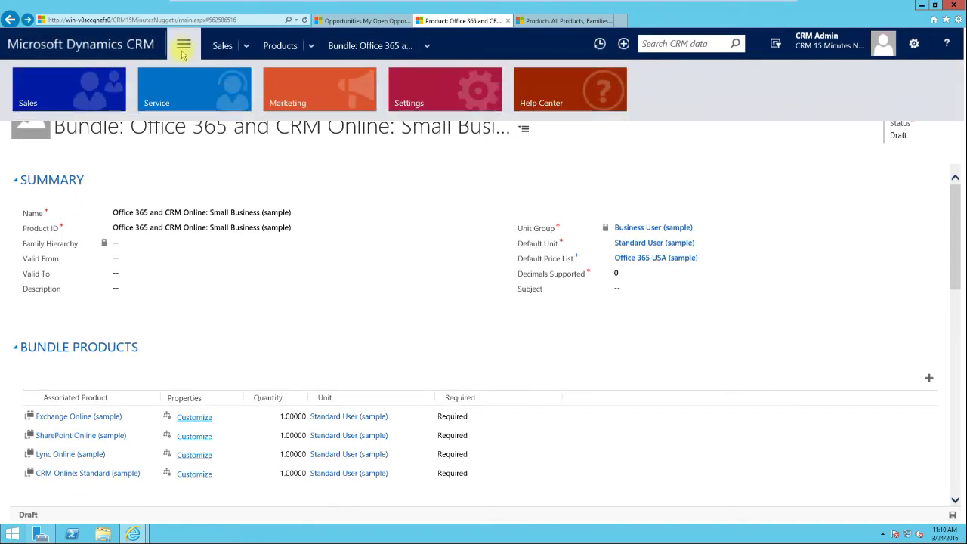
{"action": "left_click", "coordinate": [245, 48]}
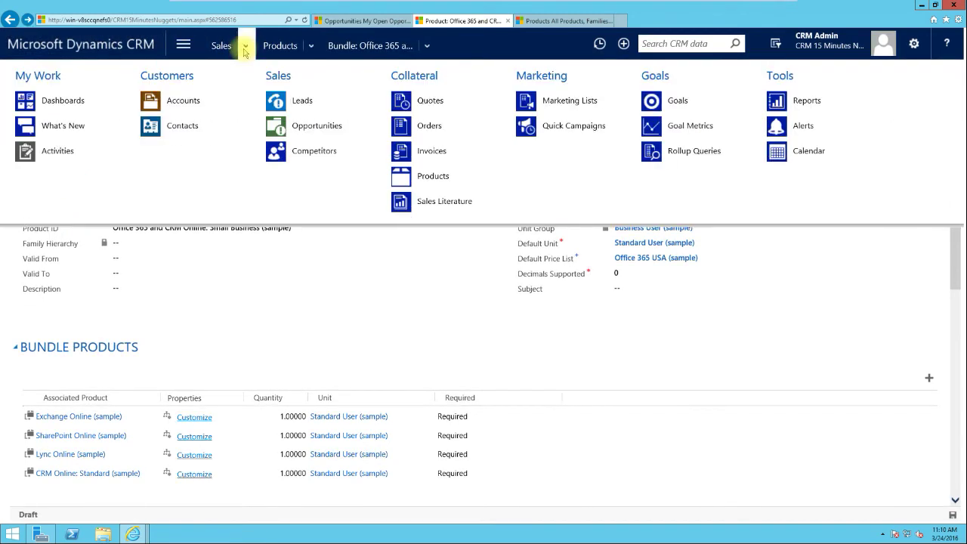
{"action": "left_click", "coordinate": [429, 104]}
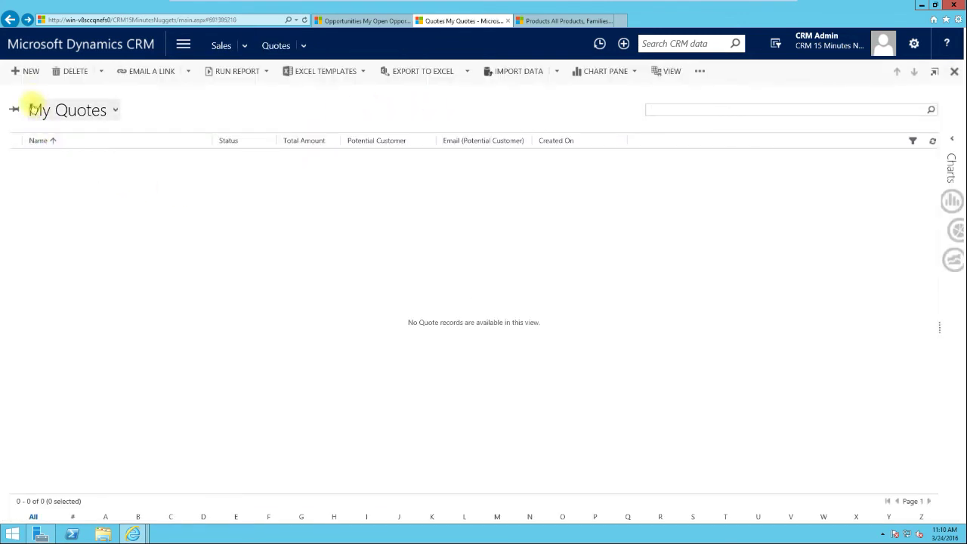
{"action": "left_click", "coordinate": [26, 71]}
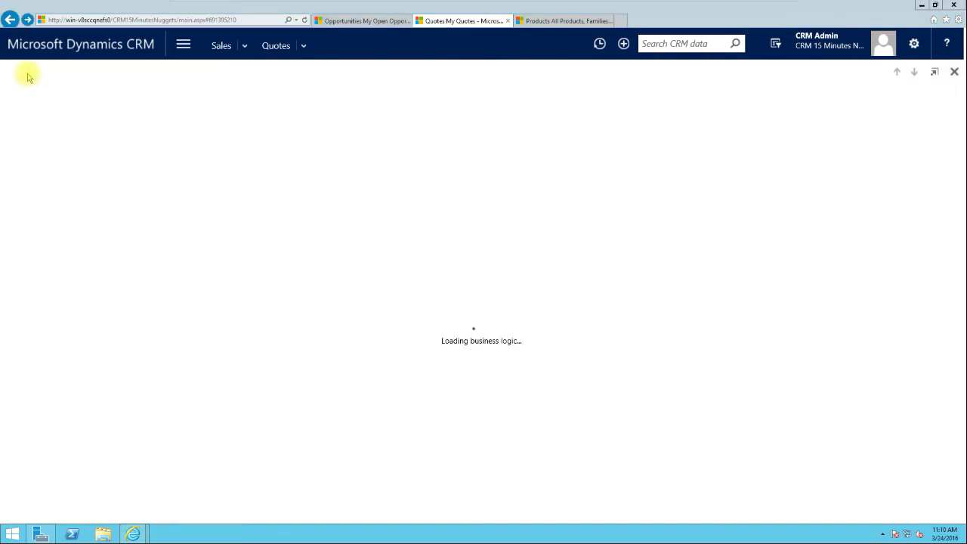
{"action": "left_click", "coordinate": [627, 347]}
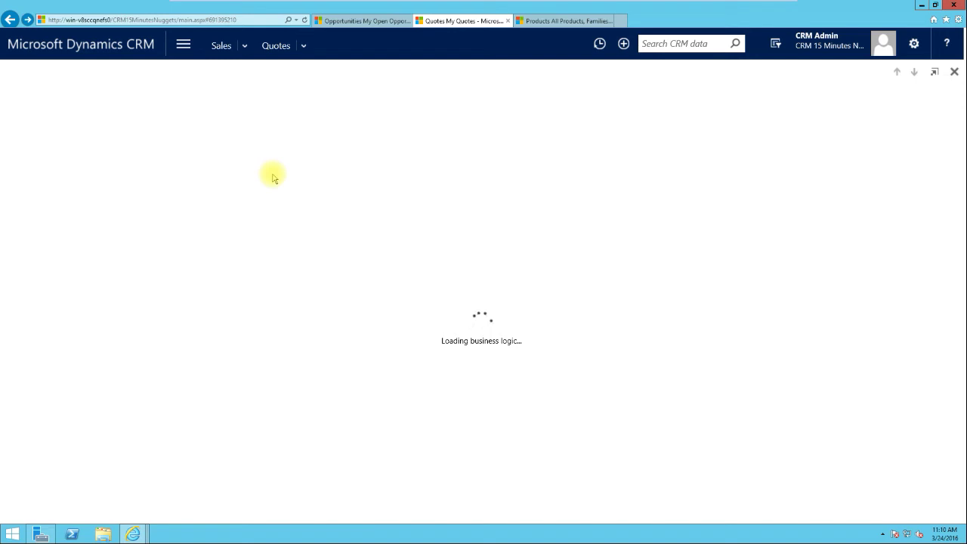
Step: Add a new quote from the Quotes section of the opportunity about restocking Product SKU AX305
{"action": "left_click", "coordinate": [368, 22]}
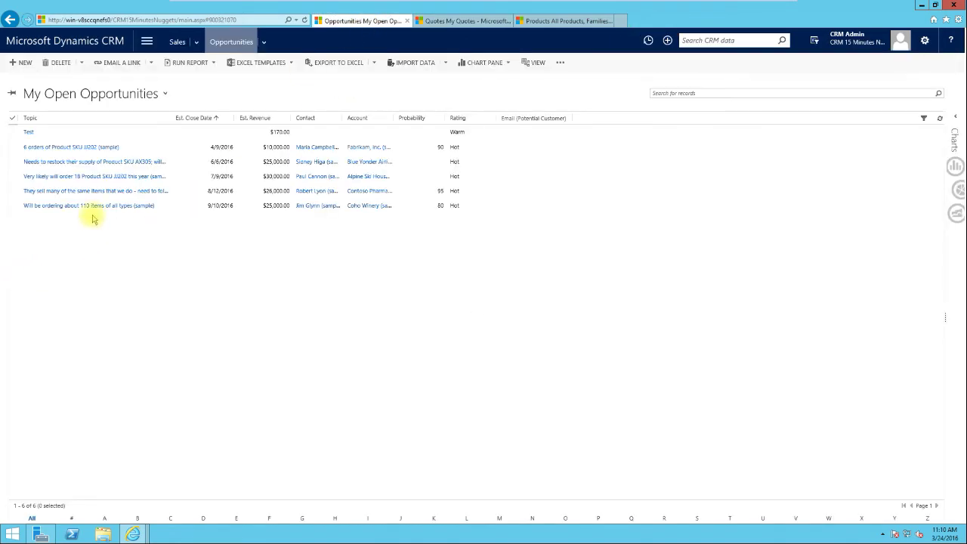
{"action": "left_click", "coordinate": [69, 163]}
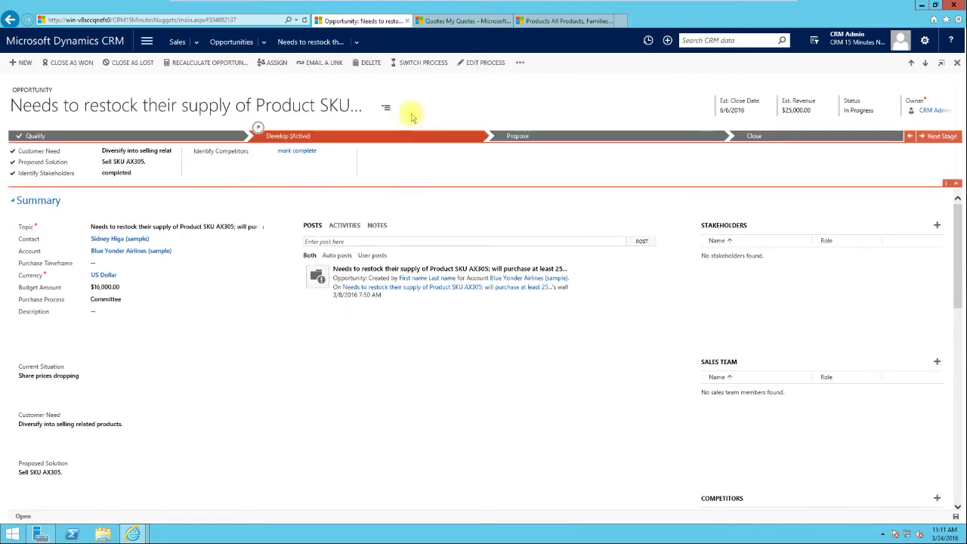
{"action": "left_click", "coordinate": [386, 109]}
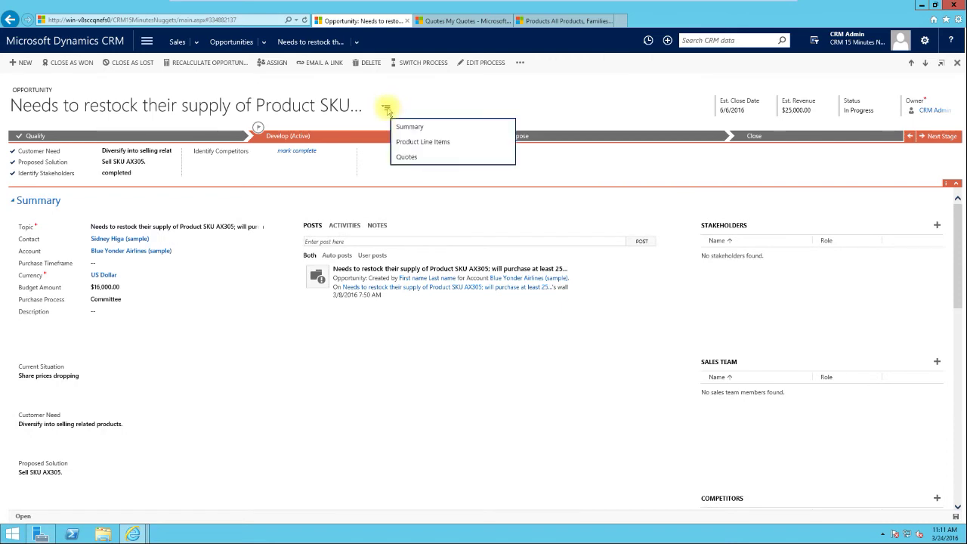
{"action": "left_click", "coordinate": [409, 158]}
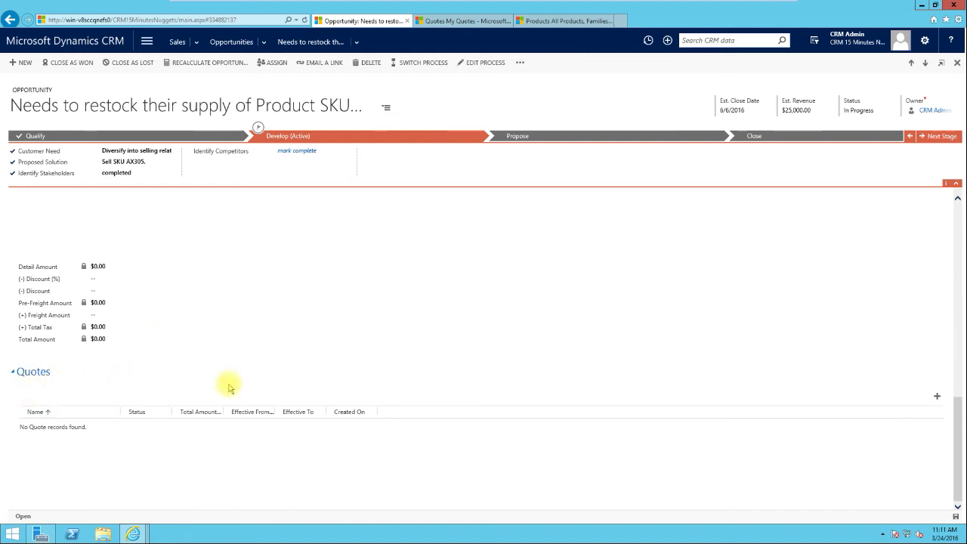
{"action": "left_click", "coordinate": [937, 400]}
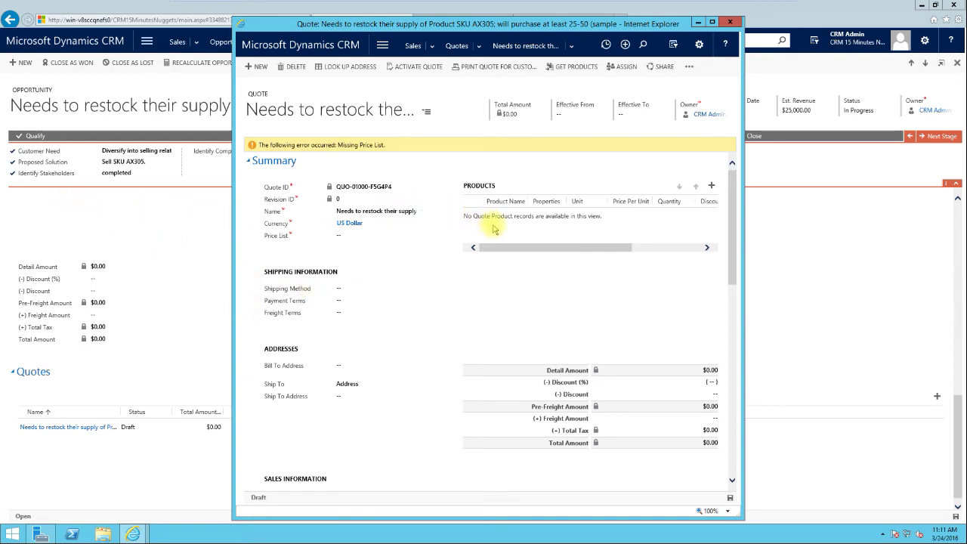
Step: Maximize the quote, set its price list to CRM Service USA (sample) and activate the quote
{"action": "left_click", "coordinate": [711, 21]}
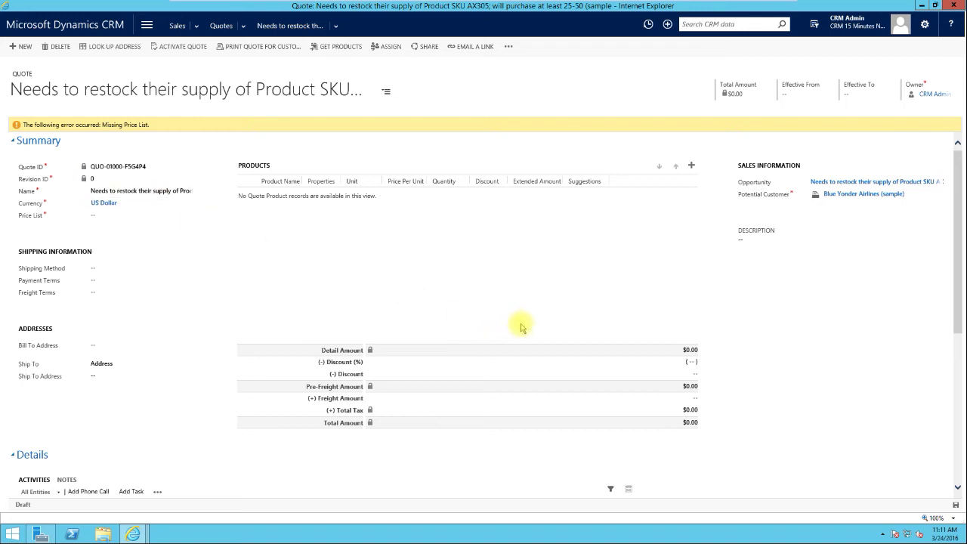
{"action": "scroll", "coordinate": [605, 302], "scroll_direction": "down", "scroll_amount": 3}
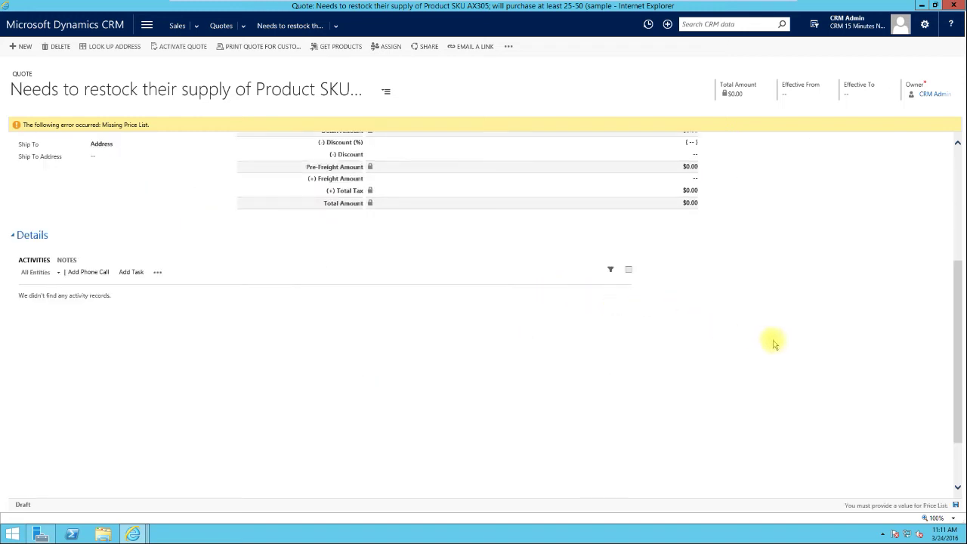
{"action": "scroll", "coordinate": [801, 352], "scroll_direction": "up", "scroll_amount": 1}
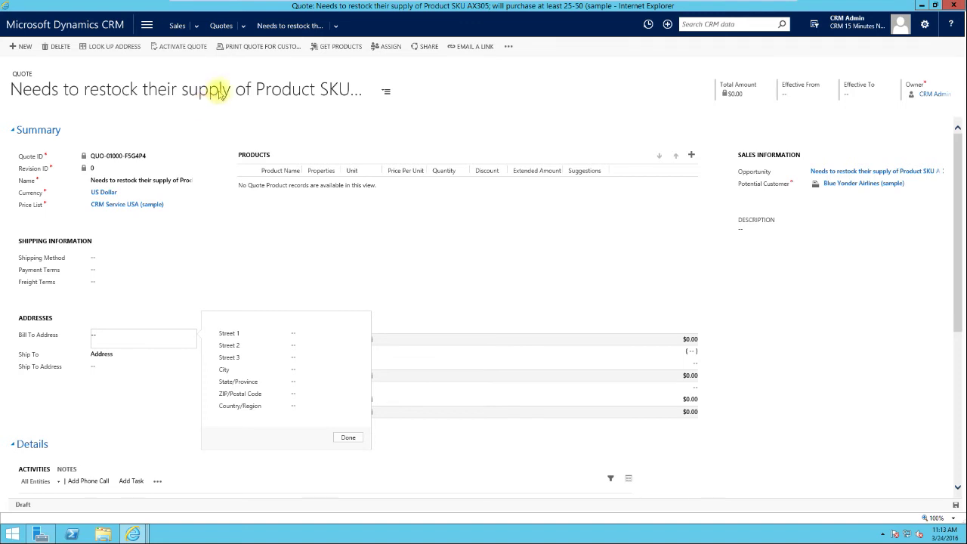
{"action": "left_click", "coordinate": [453, 309]}
{"action": "left_click", "coordinate": [176, 51]}
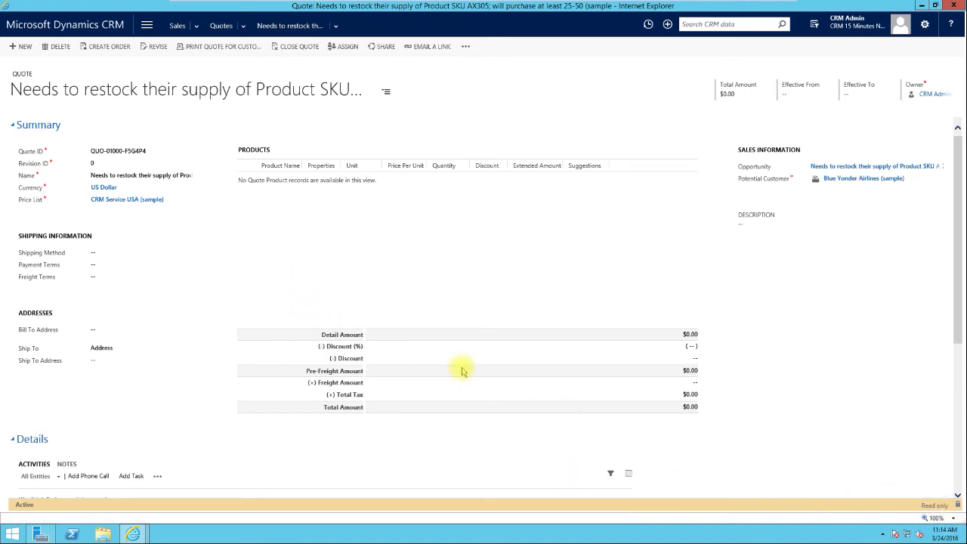
Step: Create an order from the active quote, closing the opportunity as Won with an actual revenue of 100
{"action": "scroll", "coordinate": [320, 275], "scroll_direction": "up", "scroll_amount": 1}
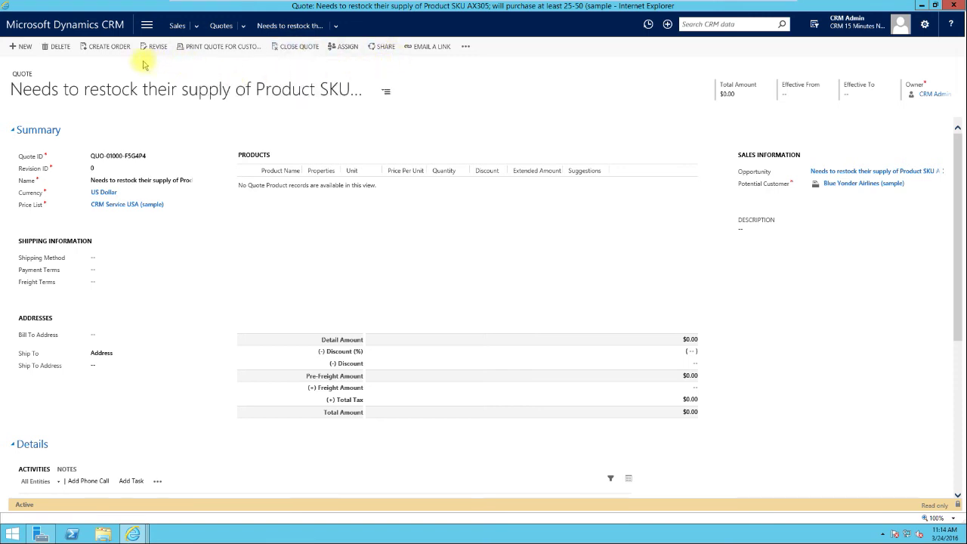
{"action": "left_click", "coordinate": [111, 46]}
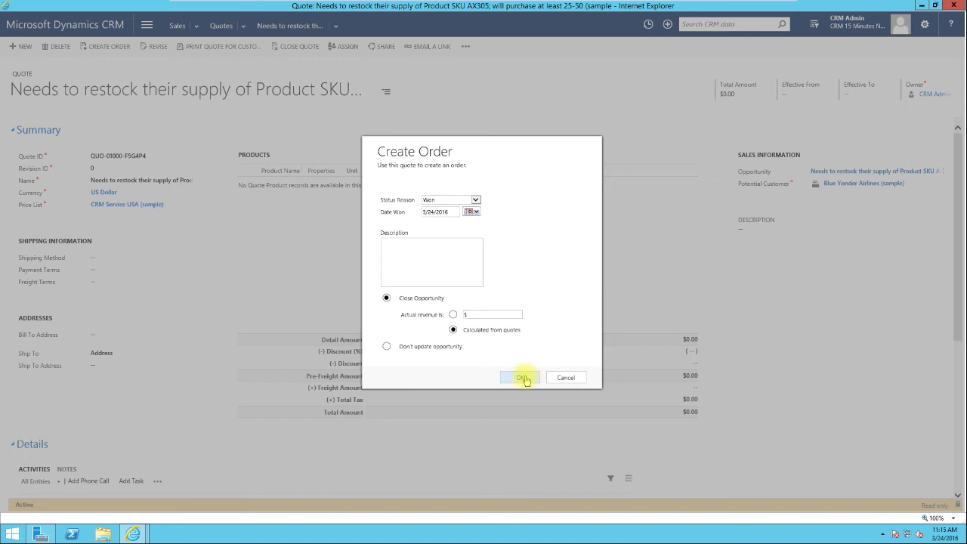
{"action": "left_click", "coordinate": [499, 311]}
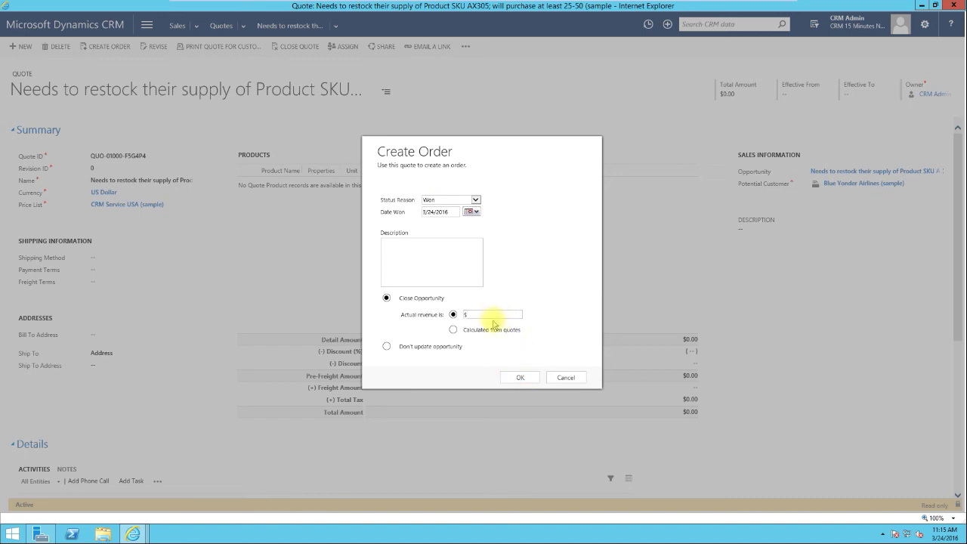
{"action": "type", "text": "100"}
{"action": "left_click", "coordinate": [529, 377]}
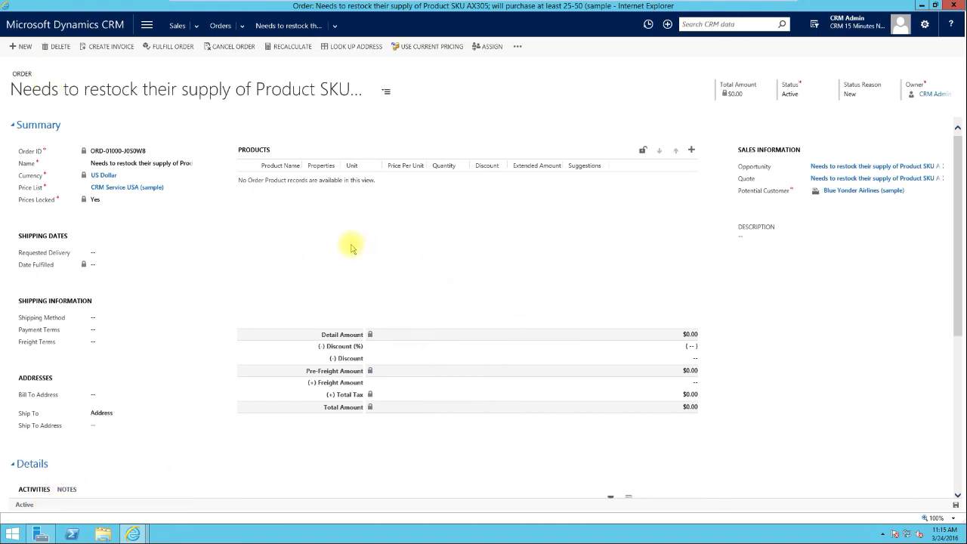
Step: Set the new order to use current pricing
{"action": "scroll", "coordinate": [349, 250], "scroll_direction": "up", "scroll_amount": 1}
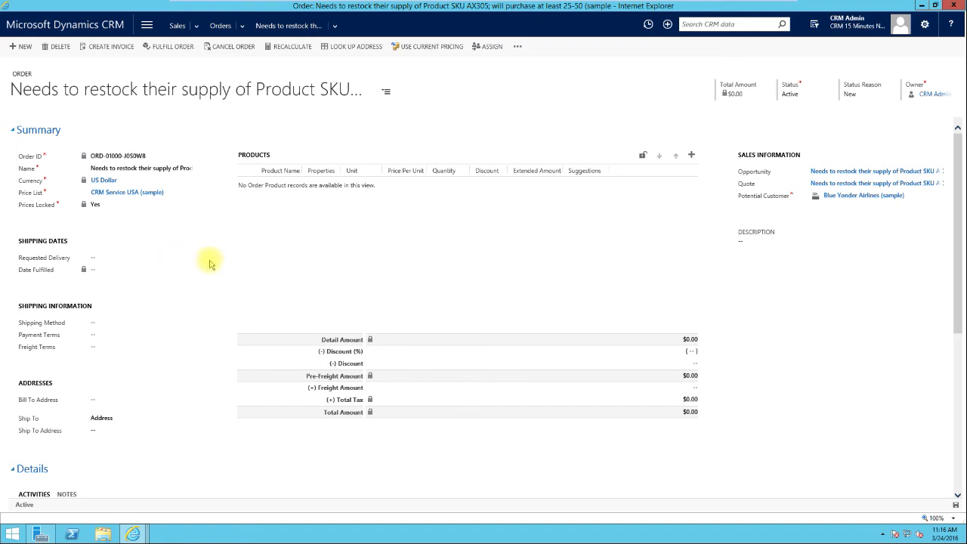
{"action": "left_click", "coordinate": [440, 51]}
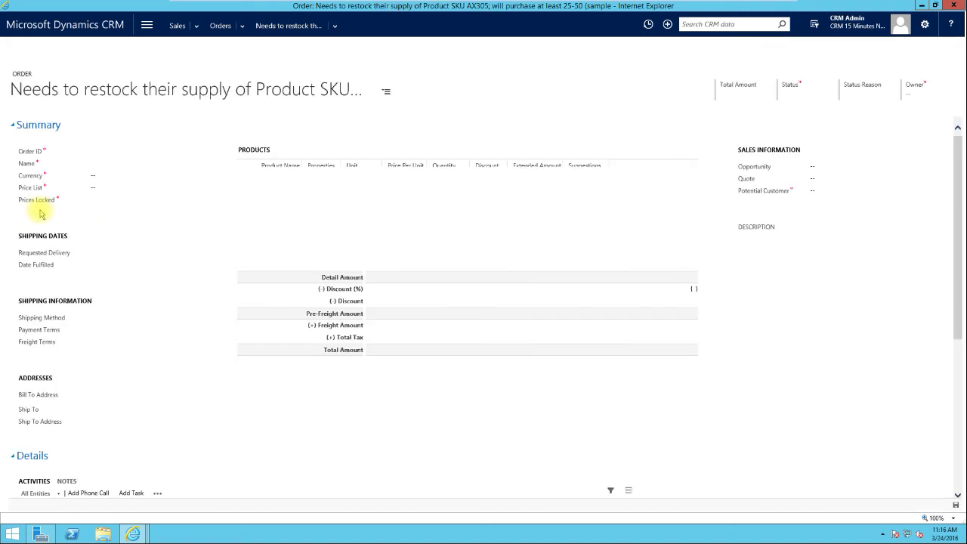
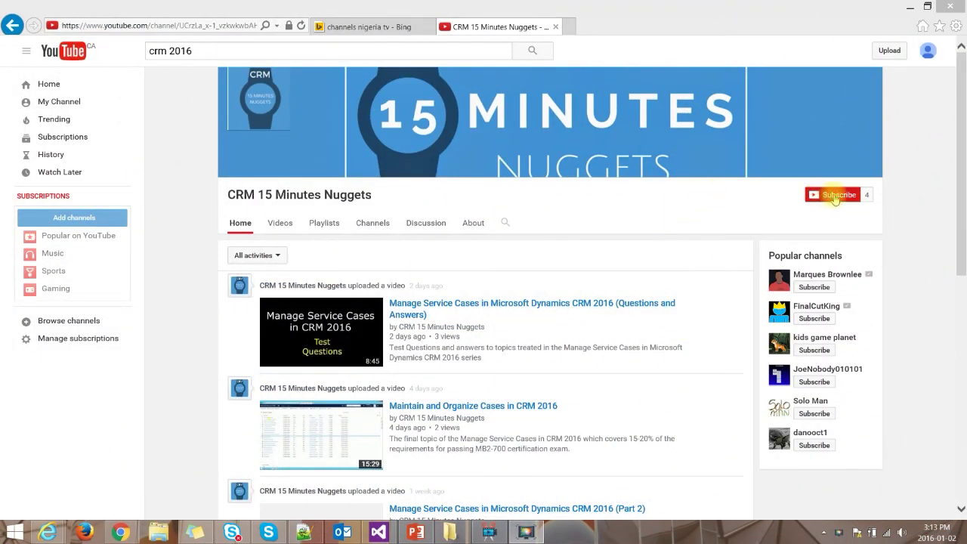
Step: On YouTube, subscribe to the CRM 15 Minutes Nuggets channel and save the option to receive all its notifications
{"action": "left_click", "coordinate": [835, 198]}
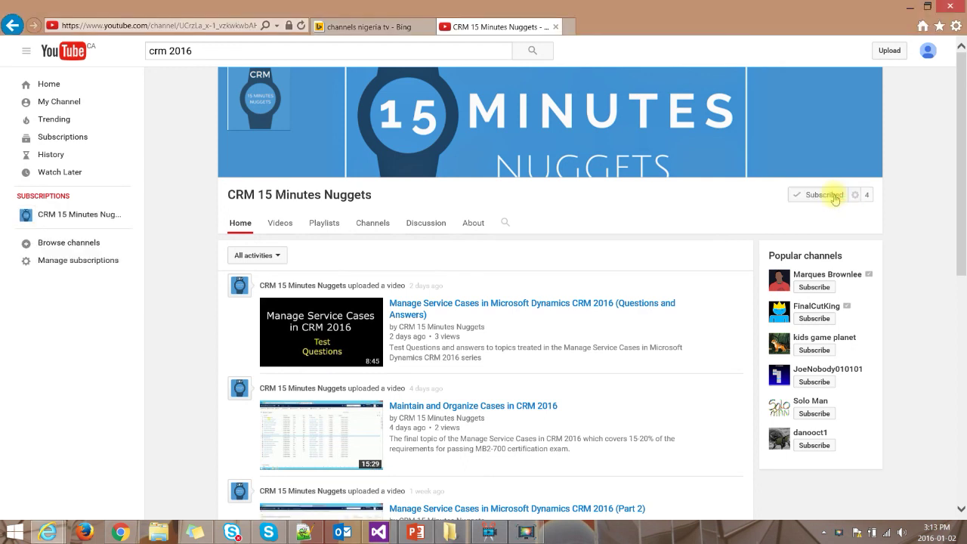
{"action": "left_click", "coordinate": [855, 197]}
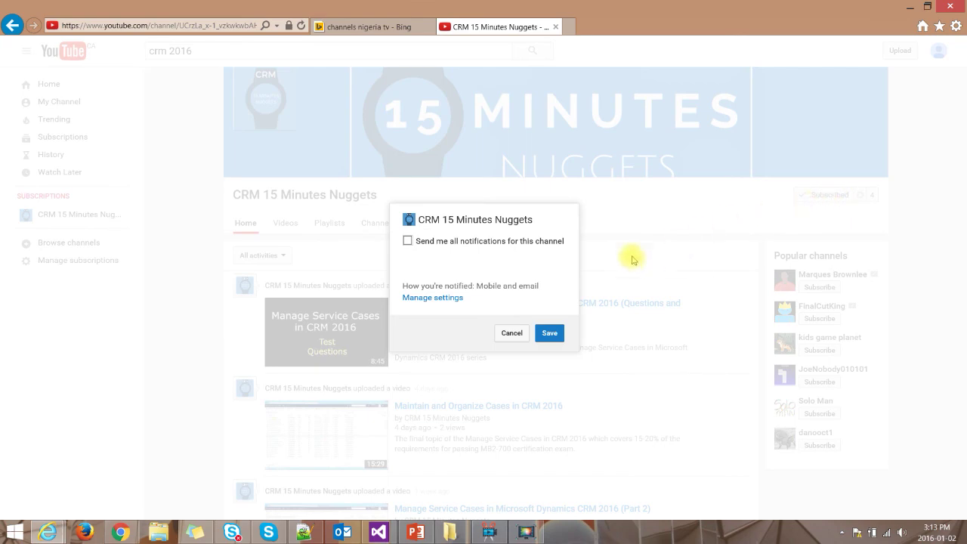
{"action": "left_click", "coordinate": [407, 242]}
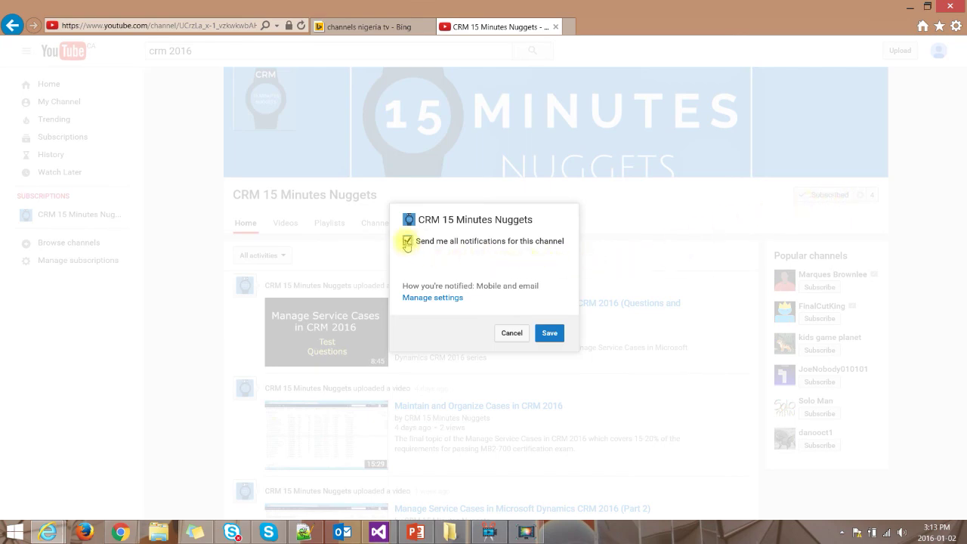
{"action": "left_click", "coordinate": [551, 335]}
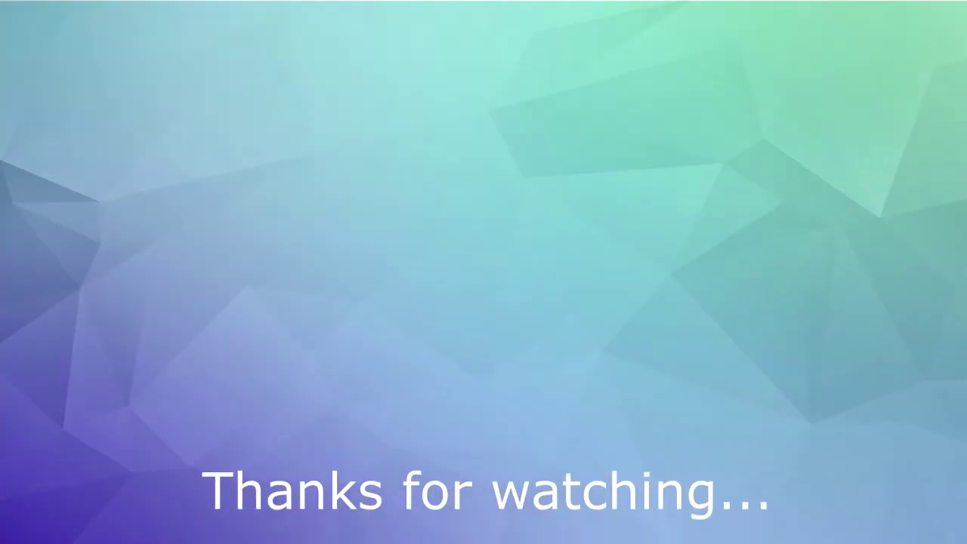